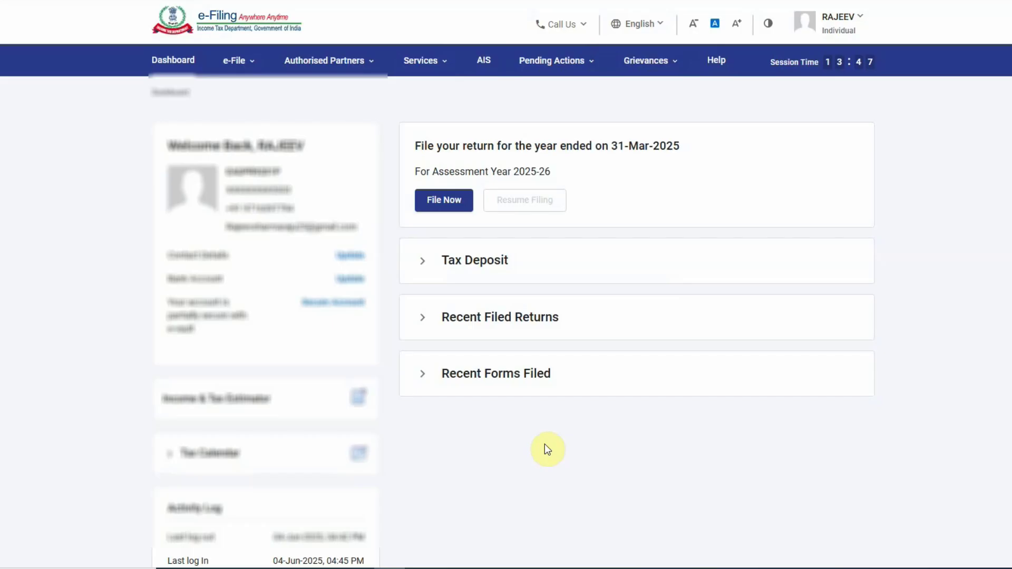
- Start a fresh online AY 2025-26 return, keeping Individual as the taxpayer status
left_click(443, 202)
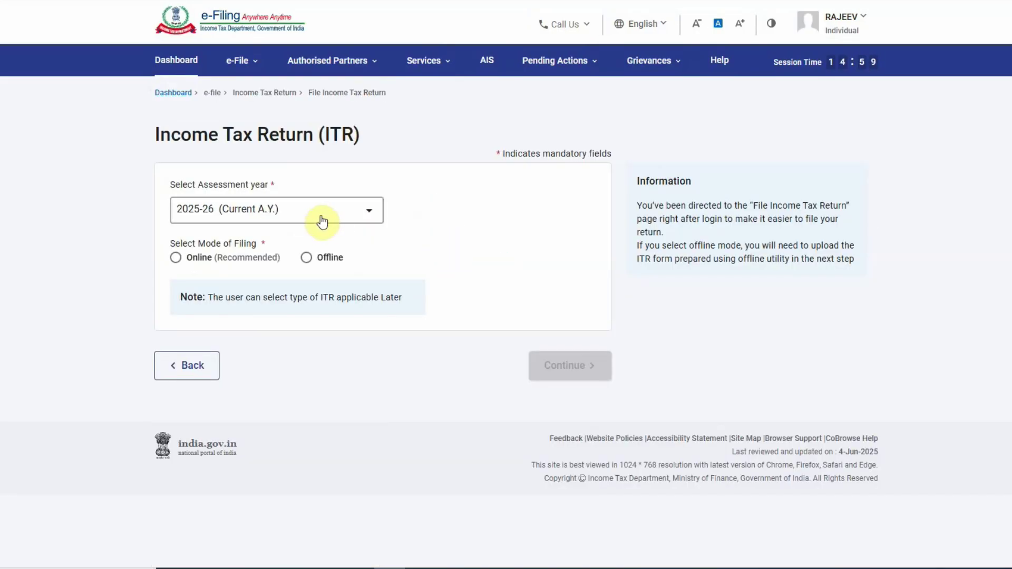
left_click(230, 258)
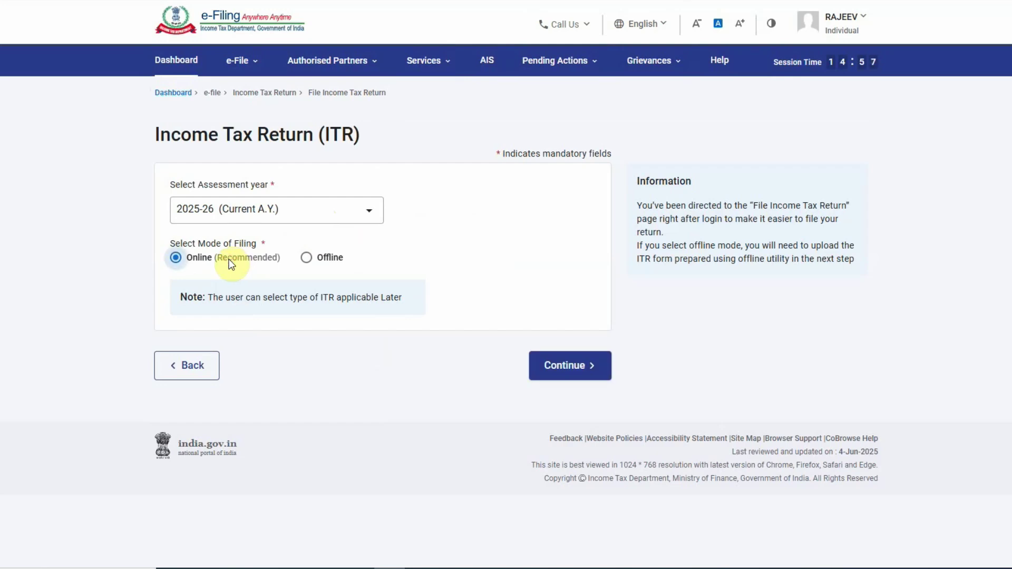
left_click(551, 370)
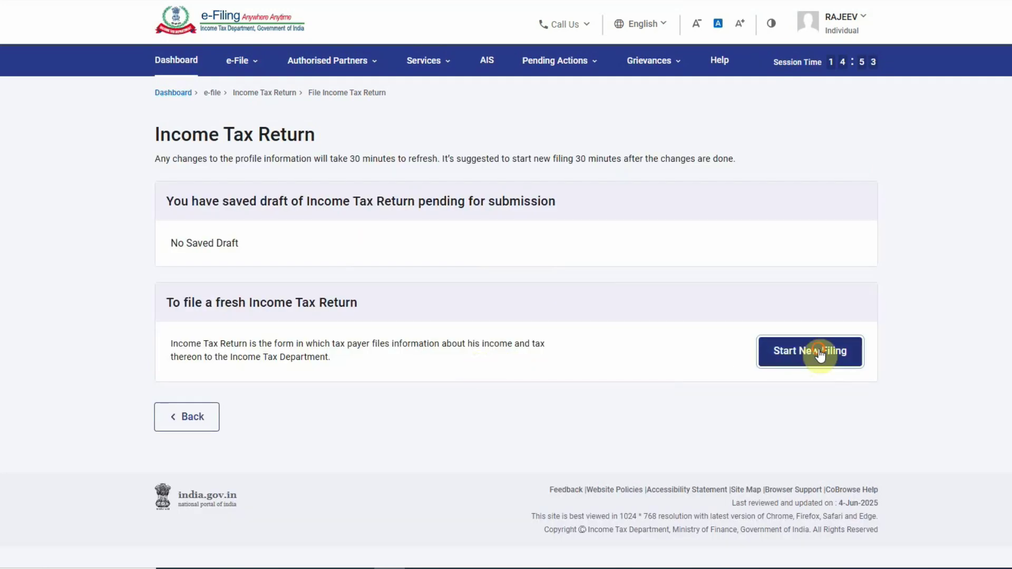
left_click(786, 352)
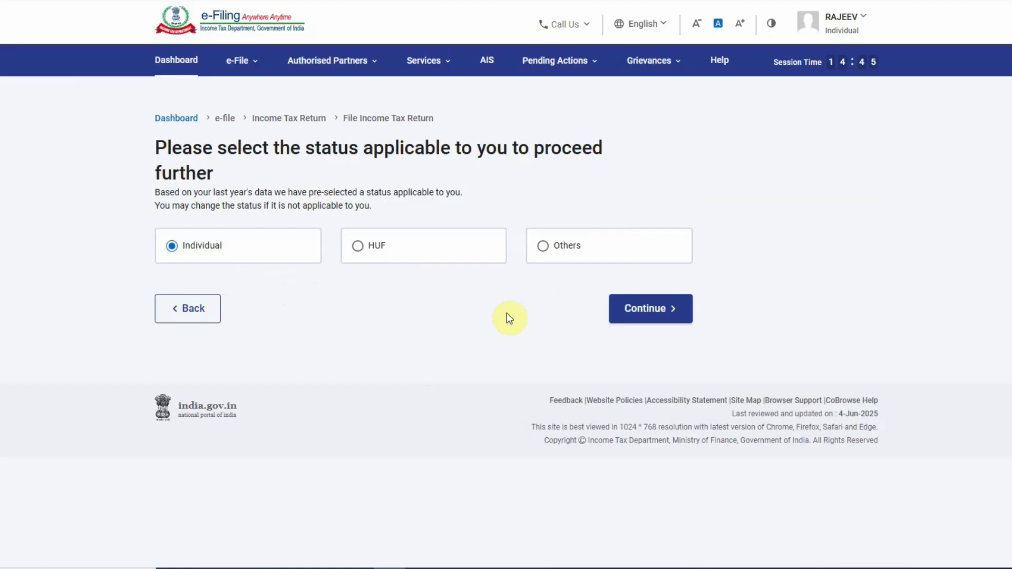
left_click(671, 309)
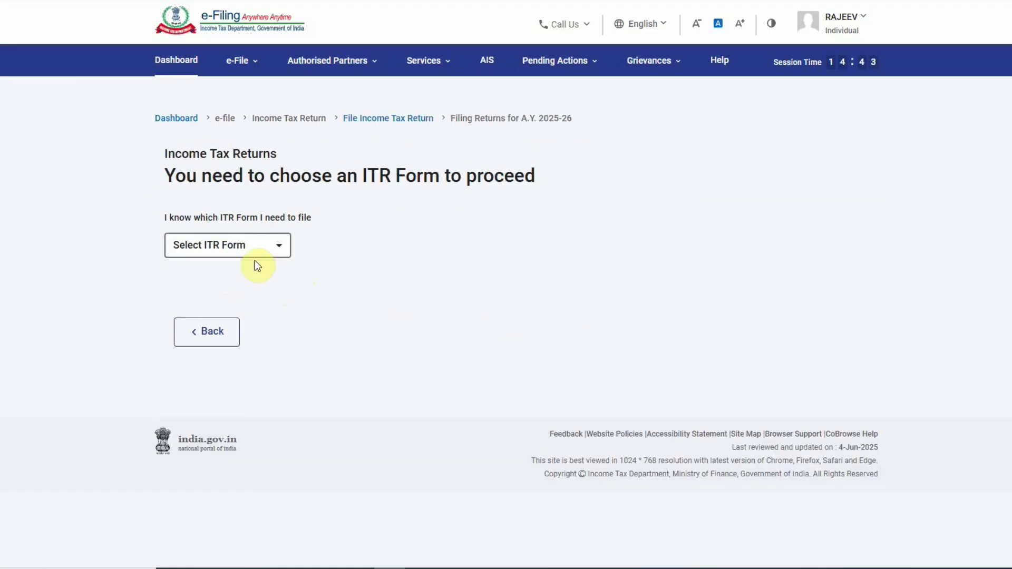
- Pick ITR - 1 from the Select ITR Form list
left_click(245, 247)
left_click(360, 239)
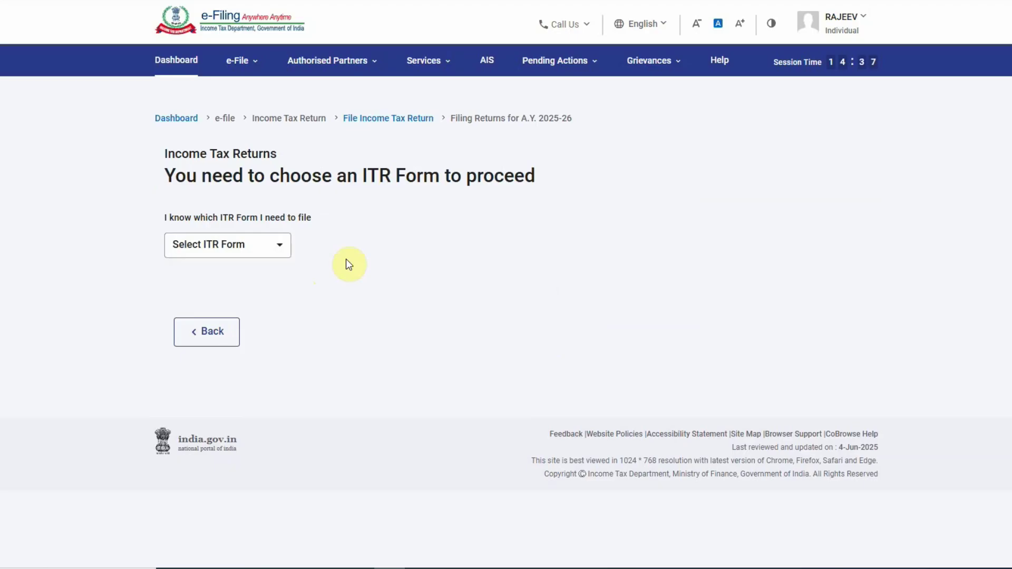
left_click(271, 252)
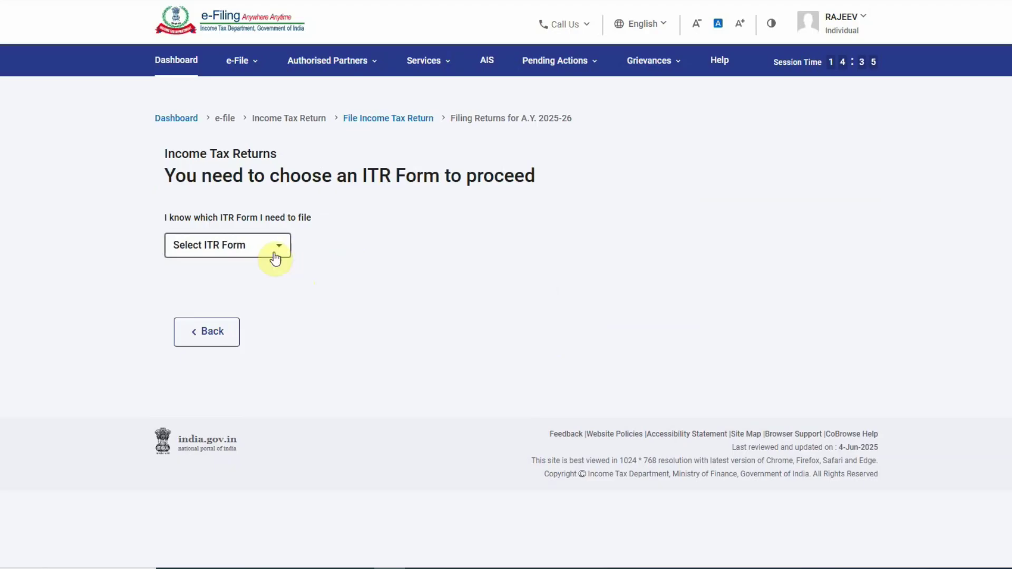
left_click(197, 296)
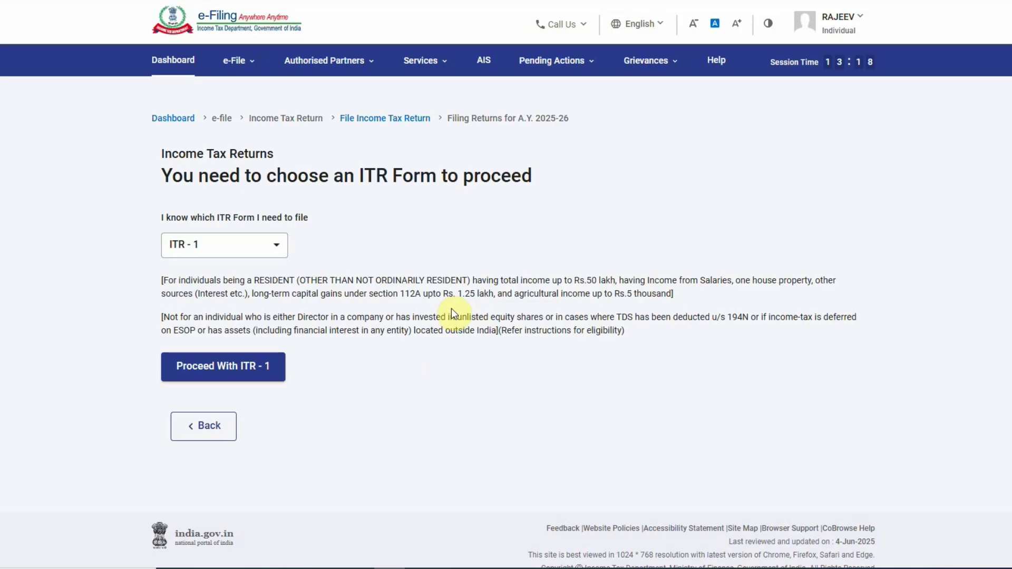
- Proceed with ITR - 1, acknowledge the New Tax Regime notice, and begin the filing steps
left_click(206, 378)
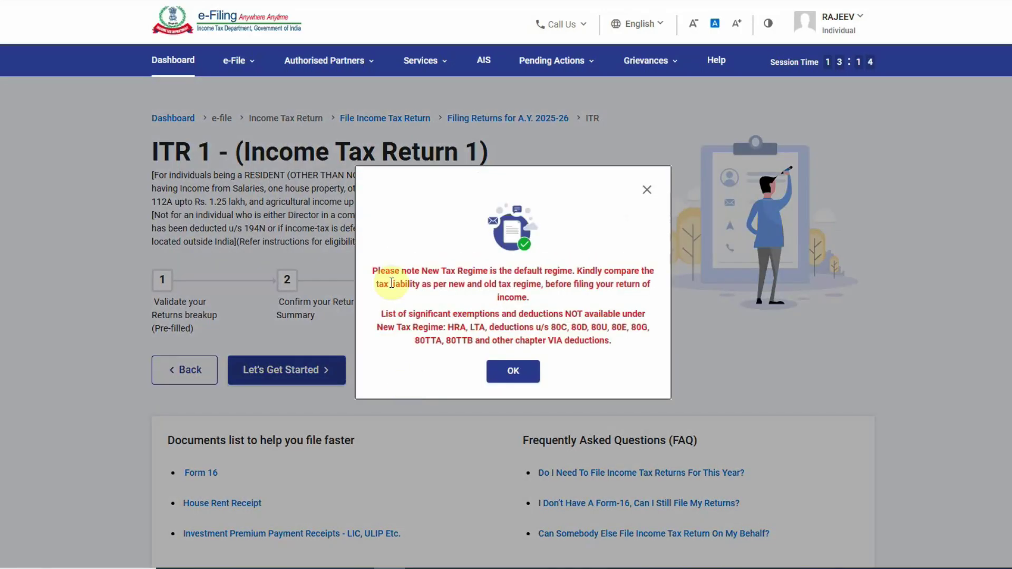
left_click(514, 369)
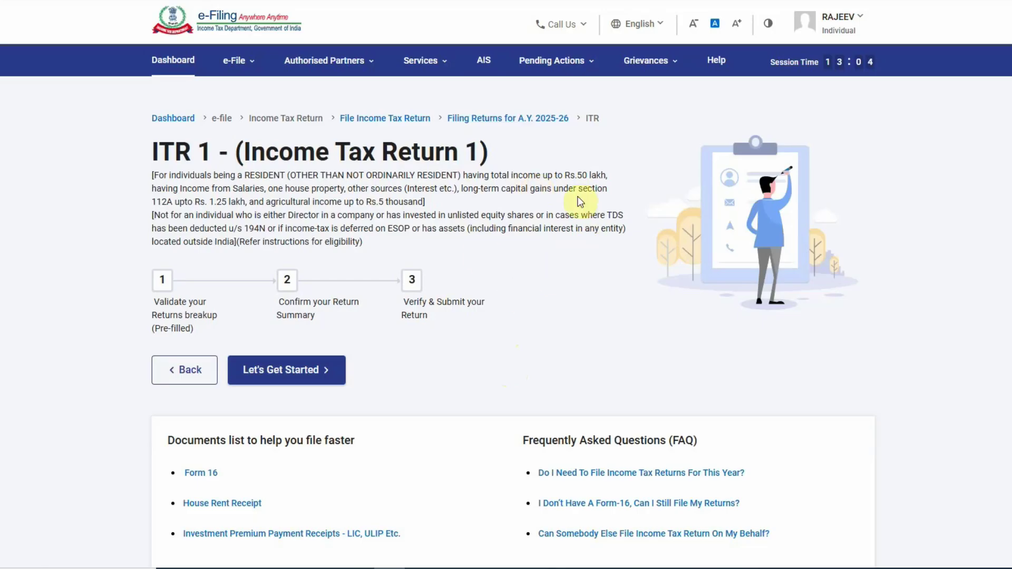
left_click_drag(464, 175, 608, 171)
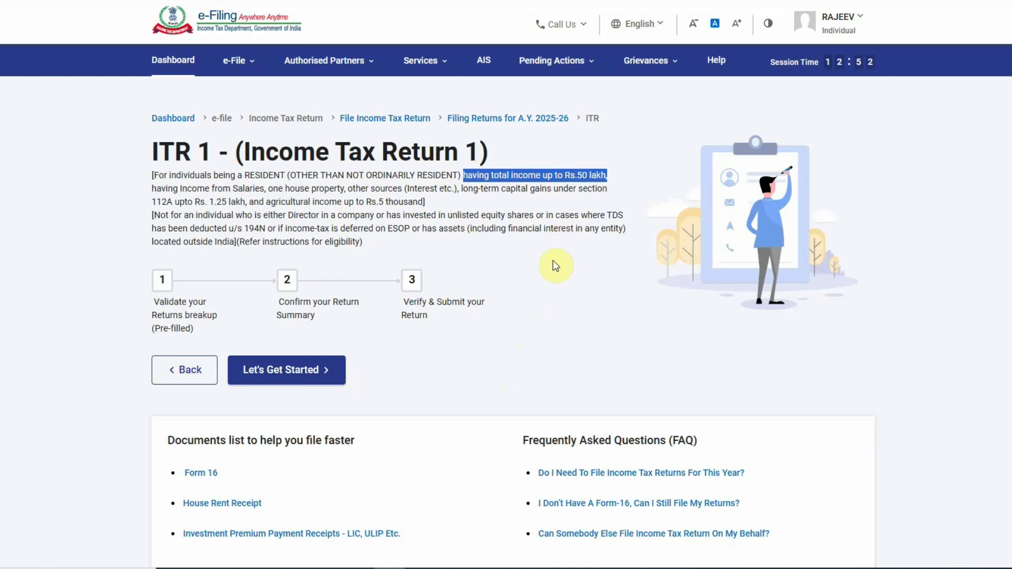
left_click(258, 376)
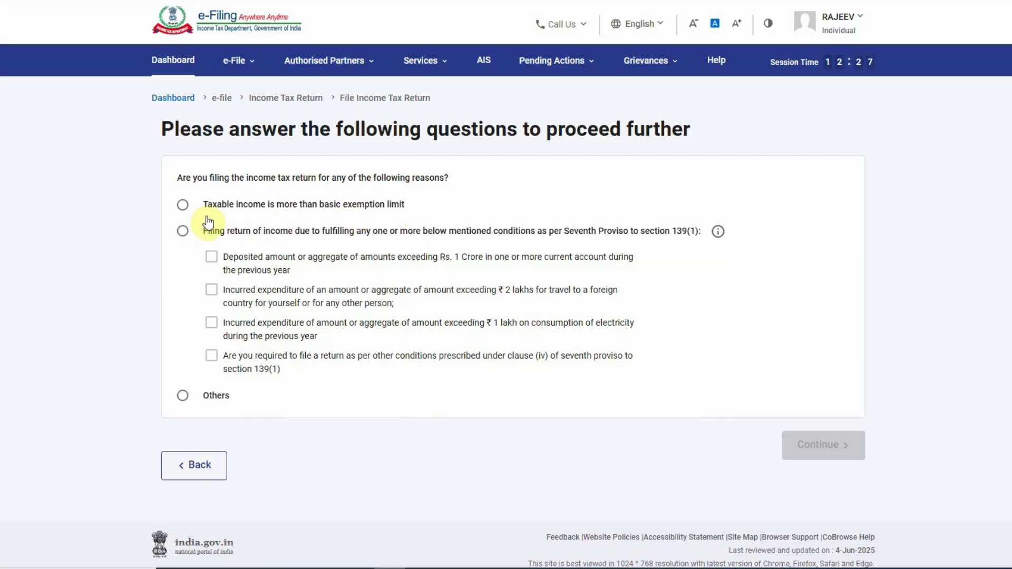
- Give 'Taxable income is more than basic exemption limit' as the filing reason and continue
left_click(183, 204)
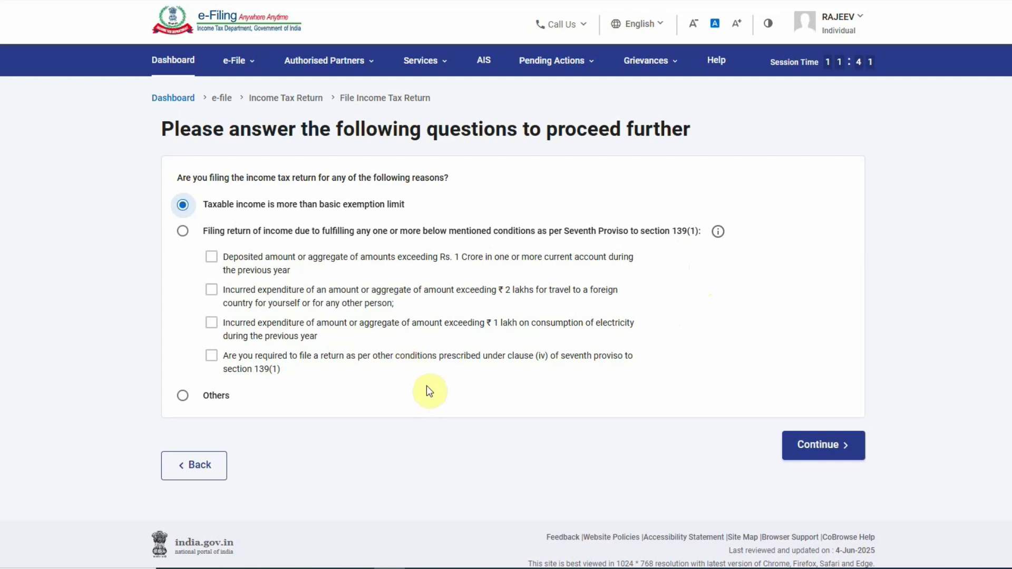
key("Down")
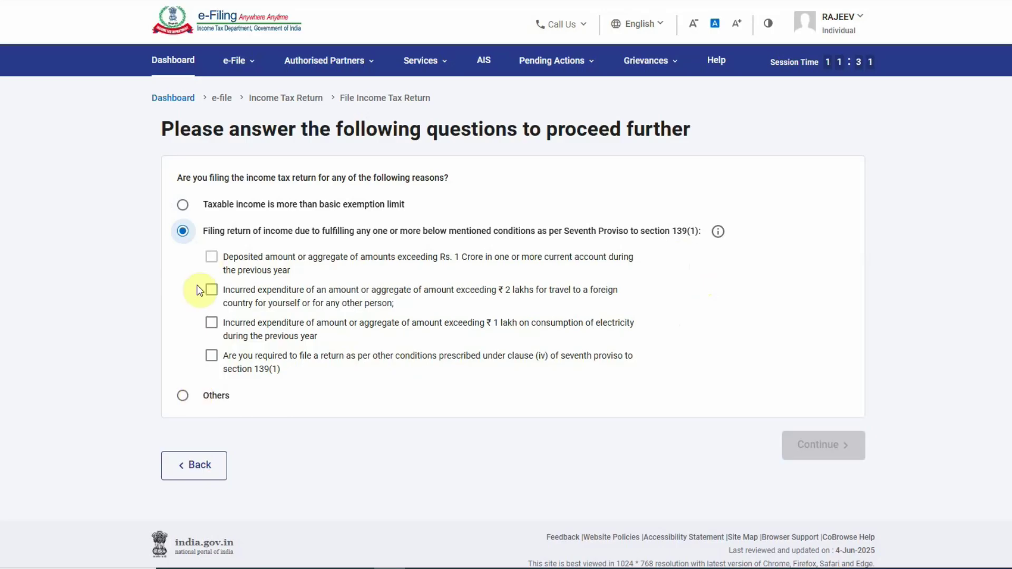
left_click(182, 205)
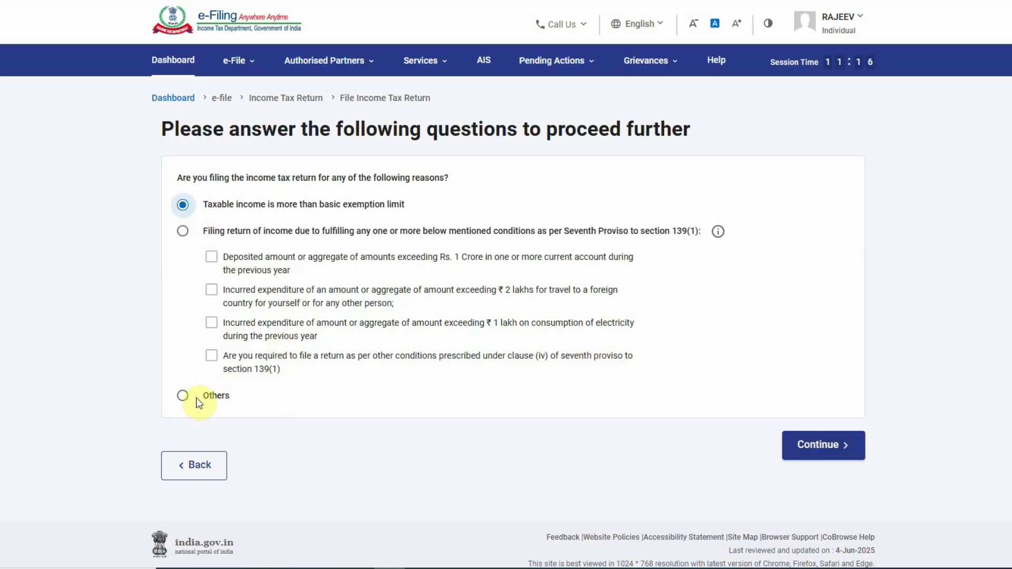
left_click(796, 446)
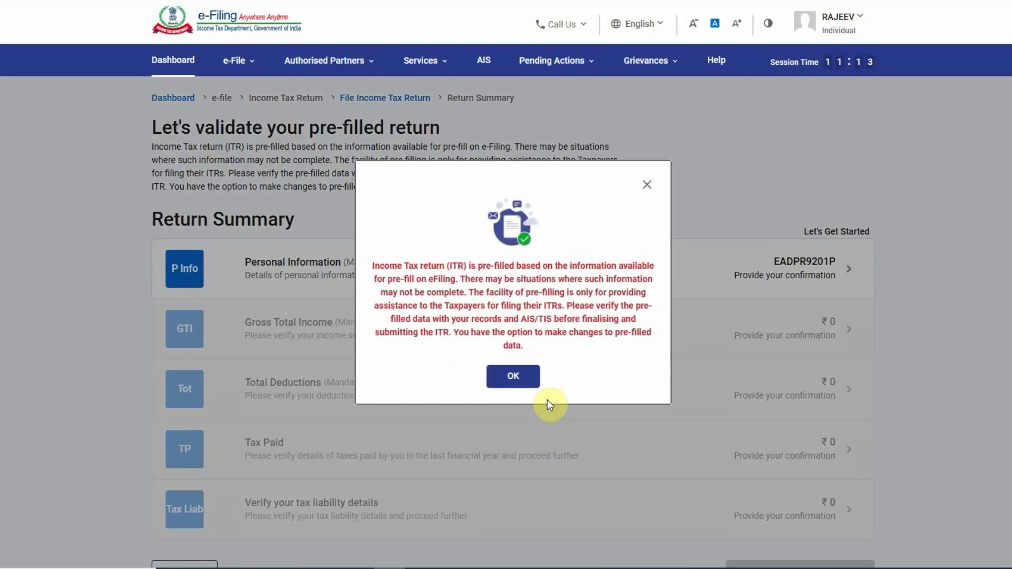
- Dismiss the pre-filled data notice and look over the Return Summary sections
left_click(520, 379)
scroll(489, 400, "down", 3)
scroll(489, 400, "up", 3)
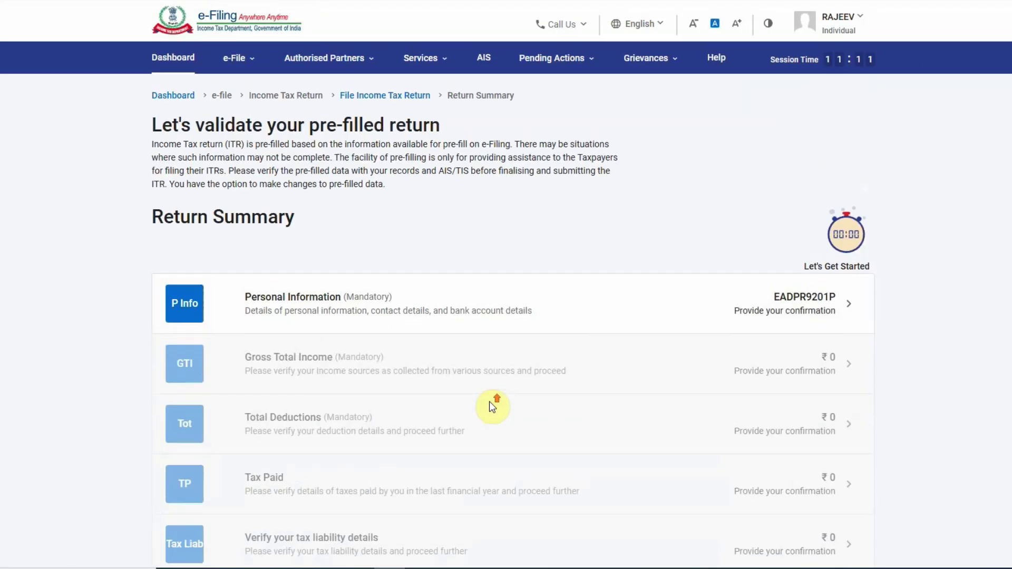
scroll(480, 462, "down", 5)
scroll(479, 457, "up", 3)
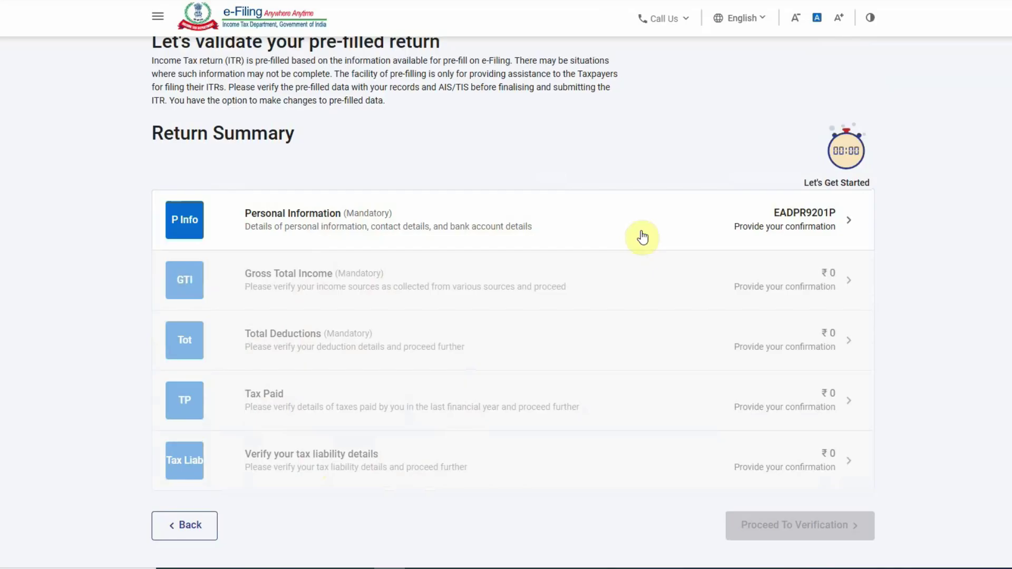
- Review Personal Information, filing under 139(1) with new tax regime opt-out left as No
left_click(814, 219)
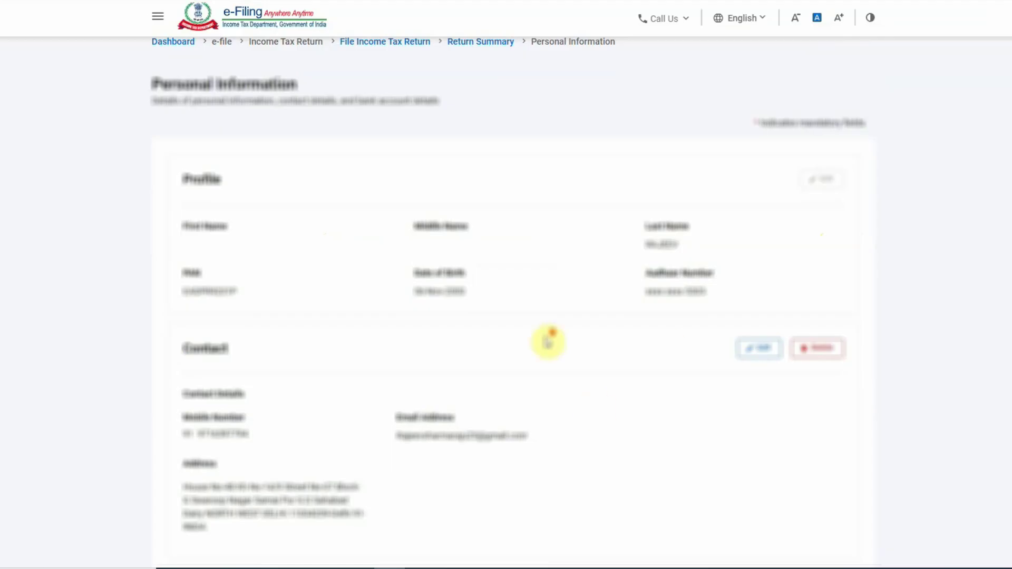
scroll(546, 339, "down", 6)
scroll(452, 330, "down", 9)
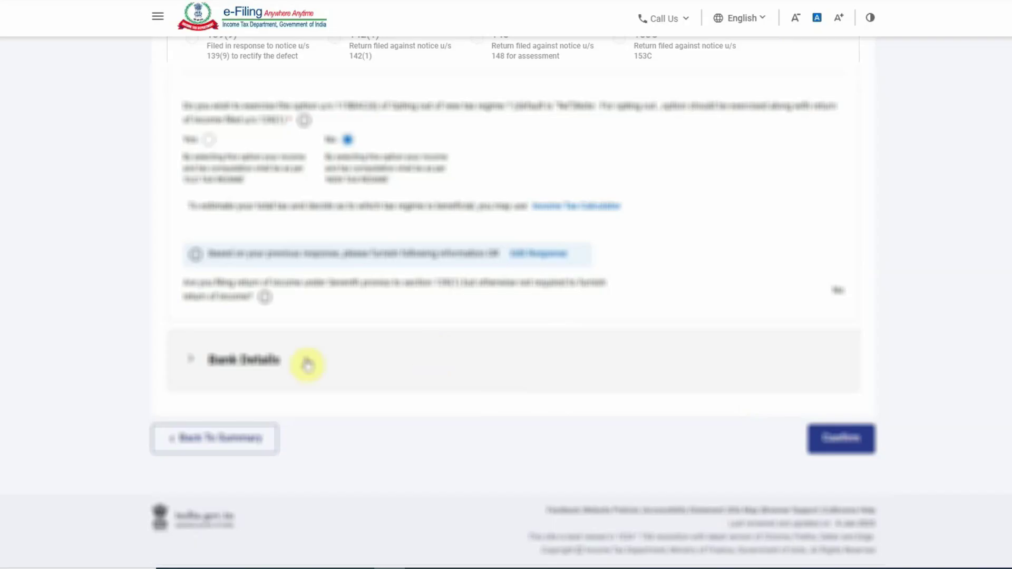
scroll(321, 361, "up", 2)
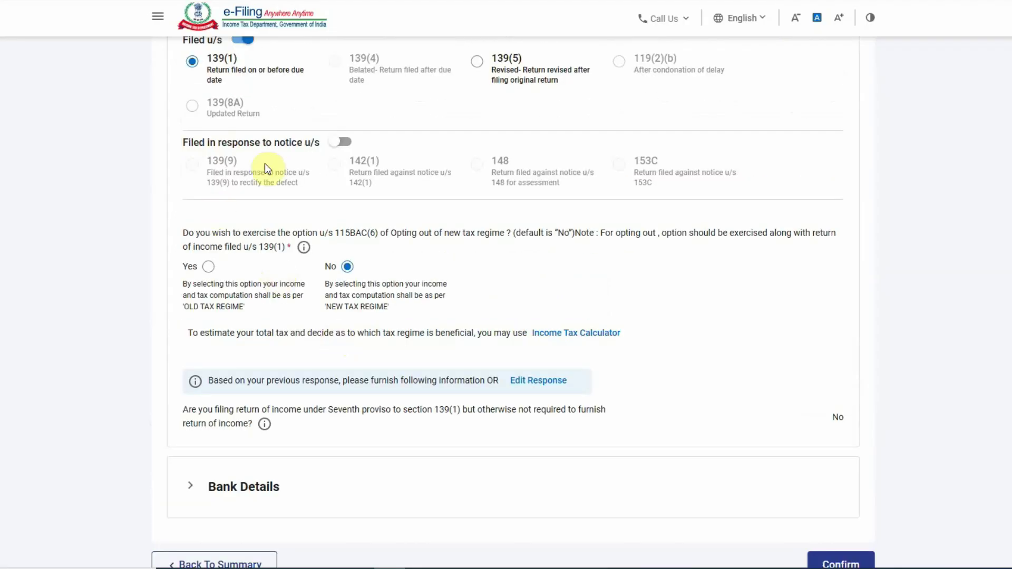
scroll(265, 167, "up", 1)
scroll(300, 288, "down", 1)
left_click_drag(185, 306, 246, 309)
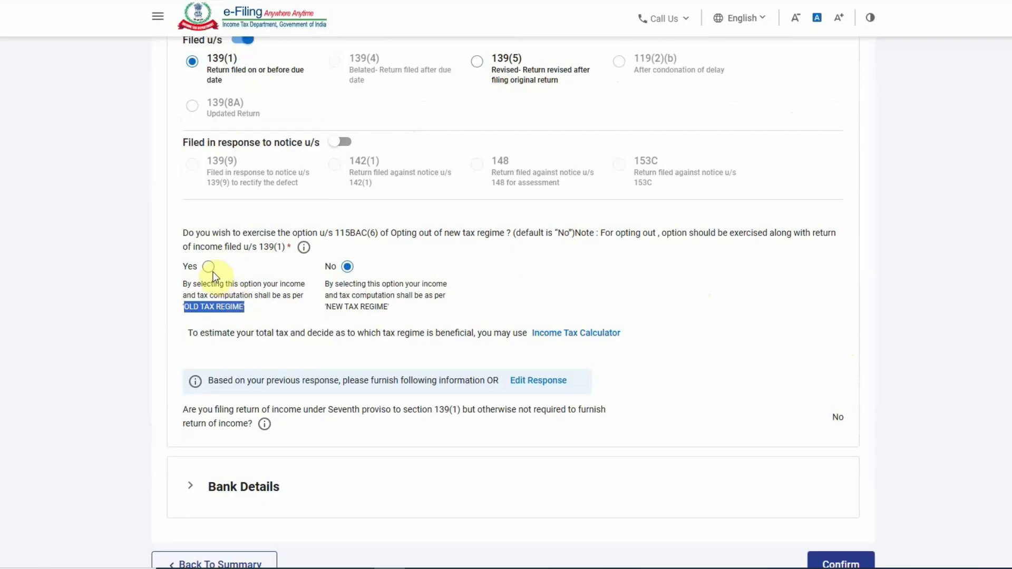
left_click_drag(343, 307, 389, 307)
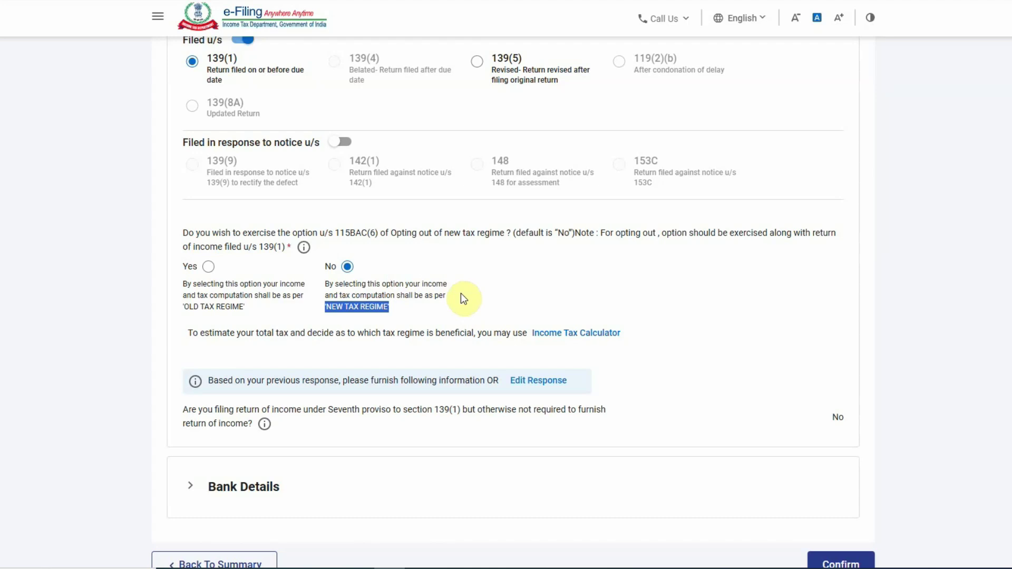
scroll(464, 306, "down", 2)
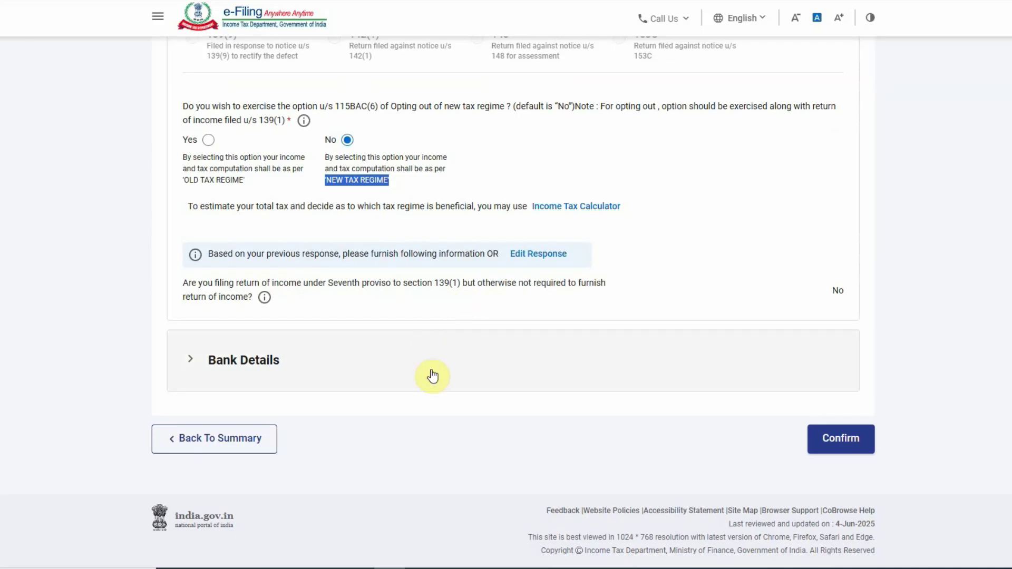
left_click(451, 466)
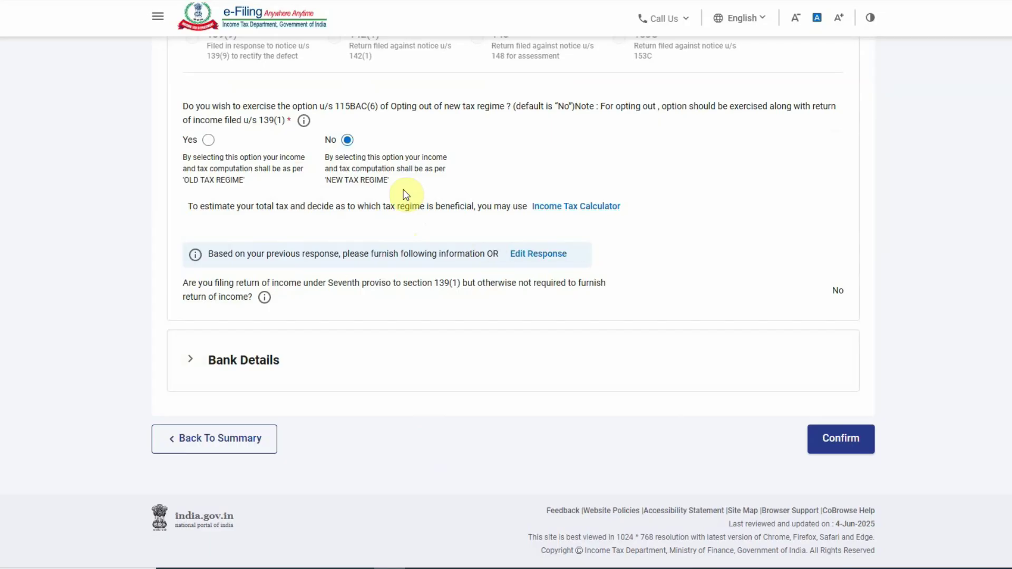
- Confirm the Personal Information section and open Gross Total Income
left_click(836, 441)
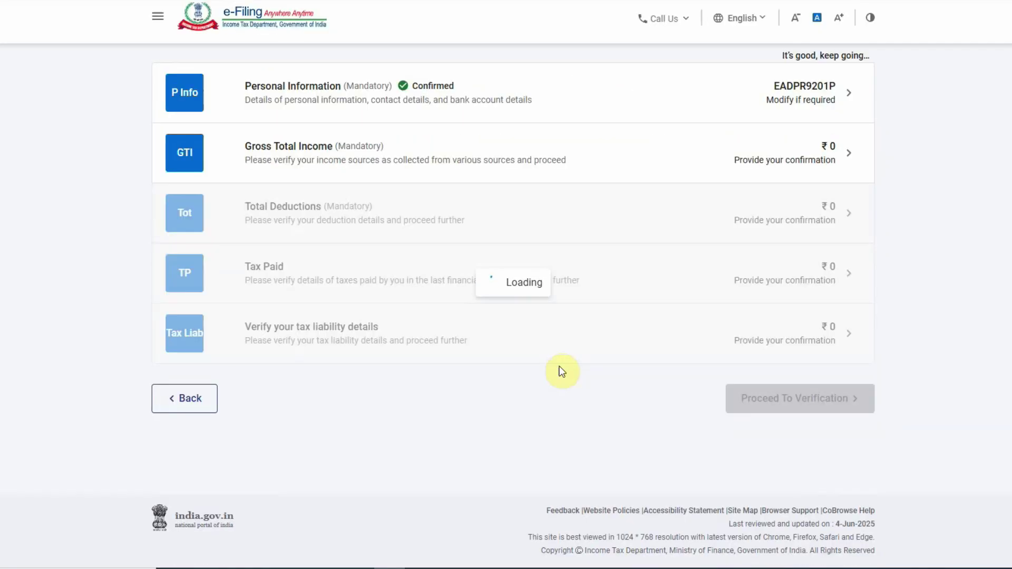
scroll(432, 300, "up", 2)
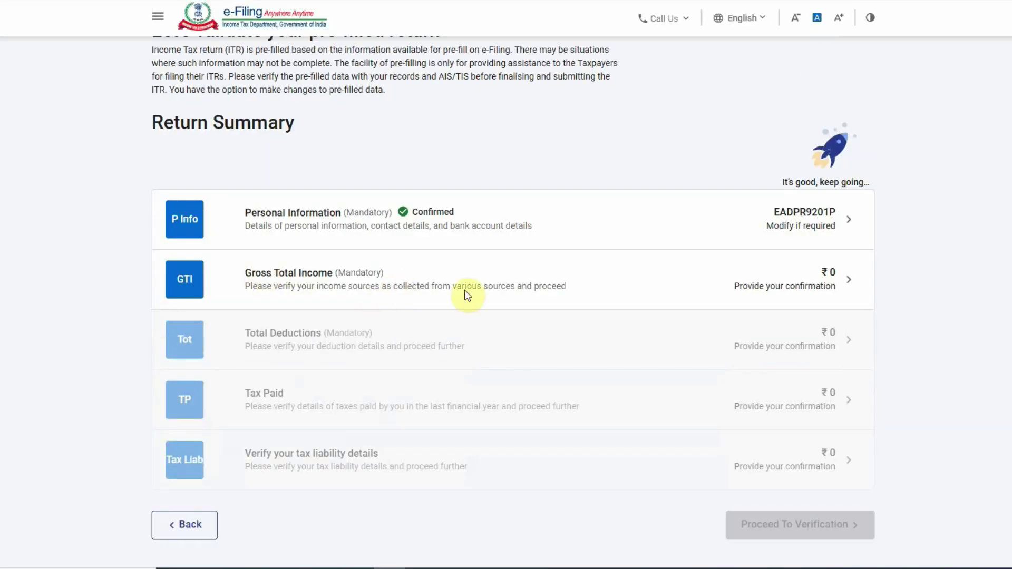
left_click(778, 275)
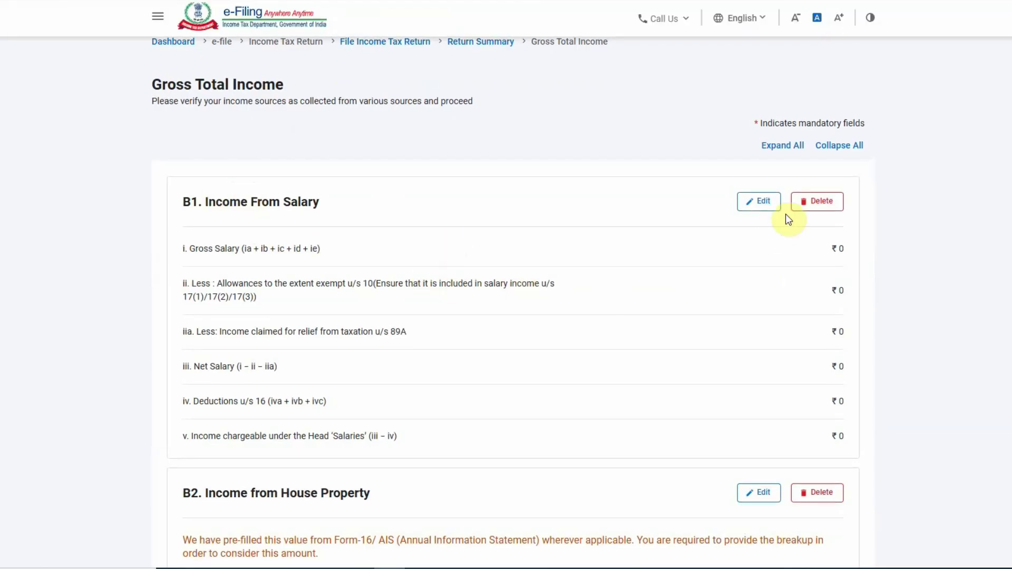
- Enter 260000 salary under section 17(1) and save, giving ₹1,85,000 after ₹75,000 deduction
left_click(754, 201)
left_click(762, 246)
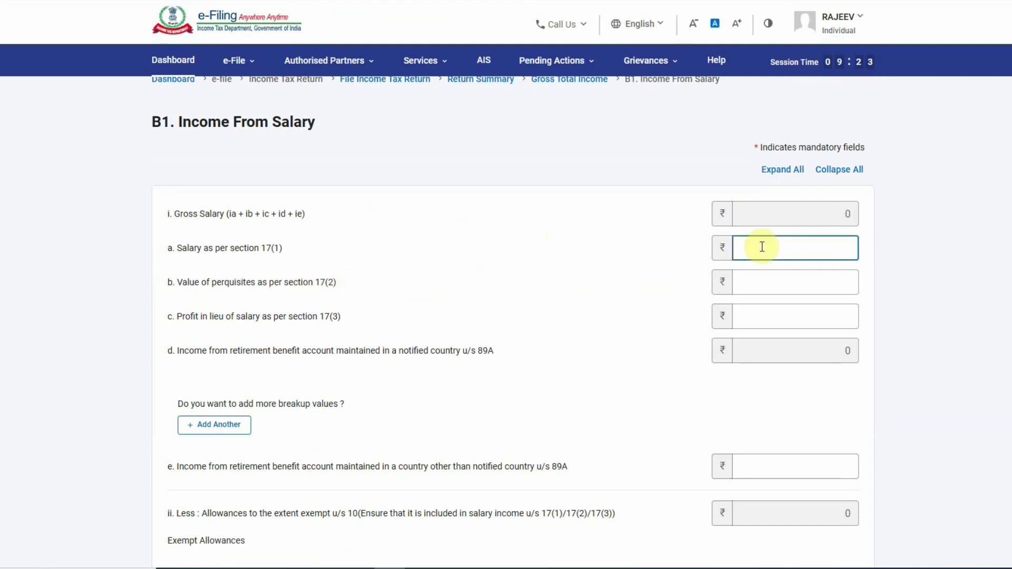
type("260000")
left_click(545, 295)
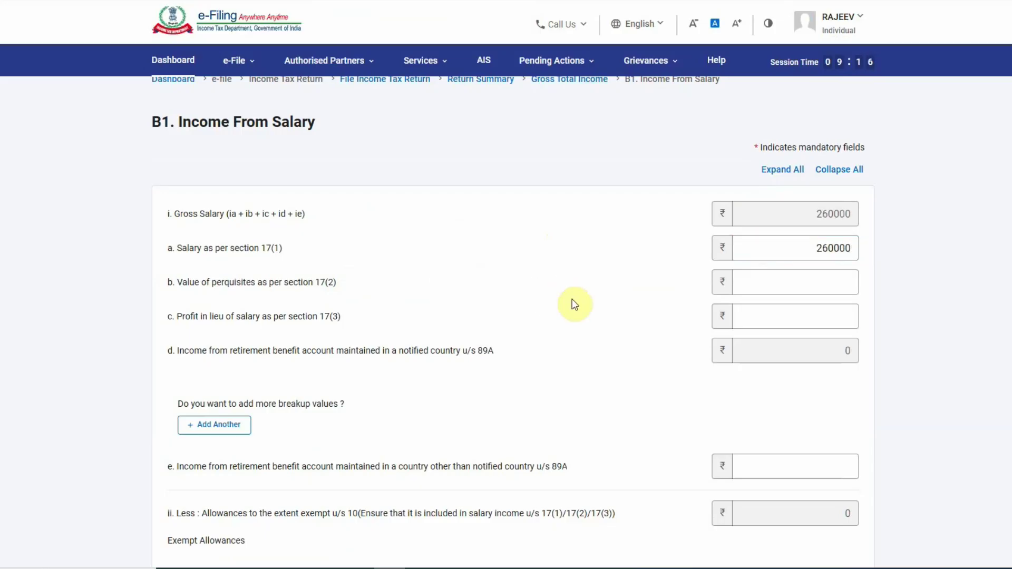
scroll(627, 364, "down", 5)
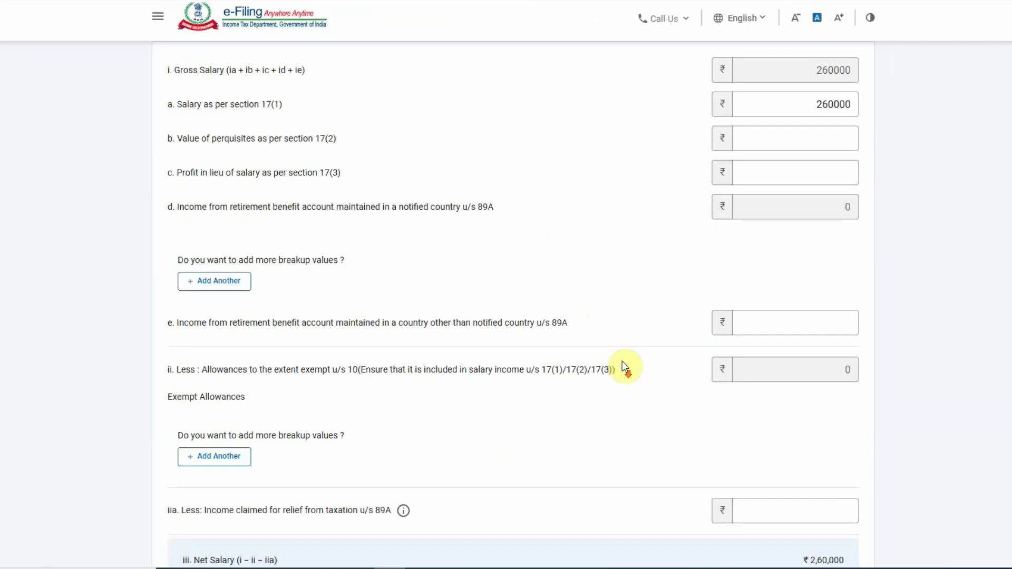
scroll(624, 364, "up", 1)
scroll(617, 362, "down", 3)
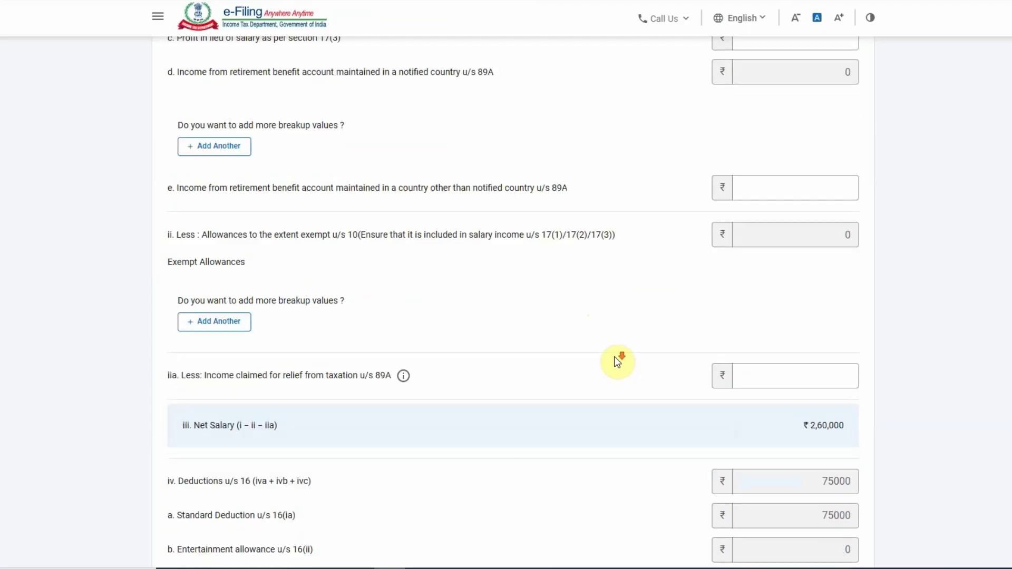
scroll(554, 347, "down", 2)
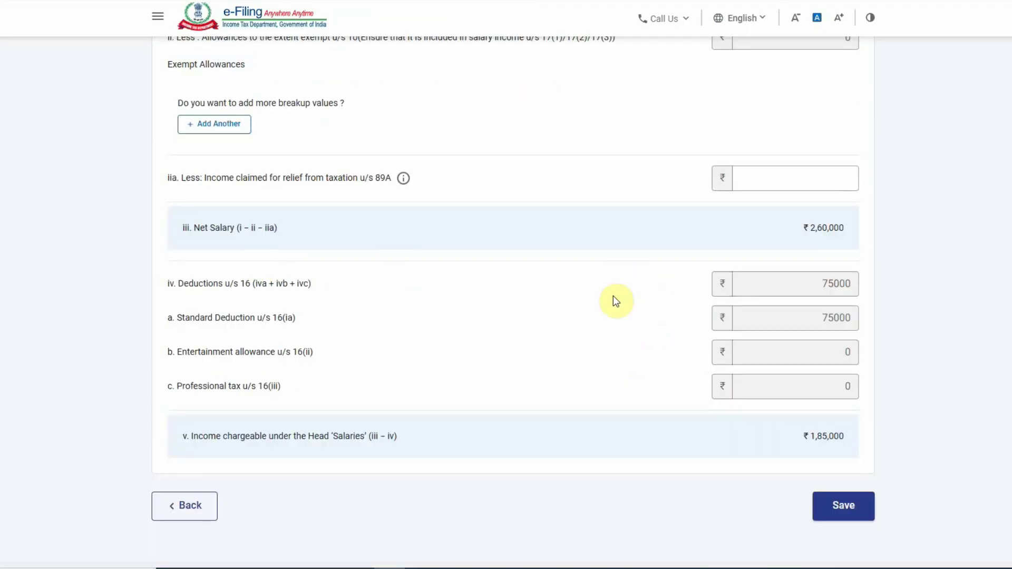
left_click_drag(802, 224, 847, 228)
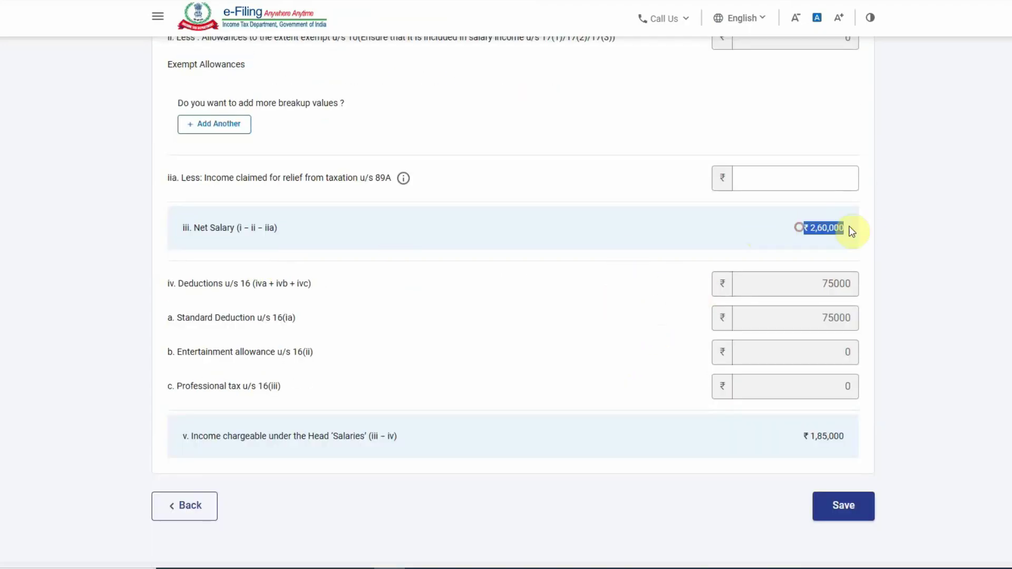
left_click_drag(859, 281, 816, 283)
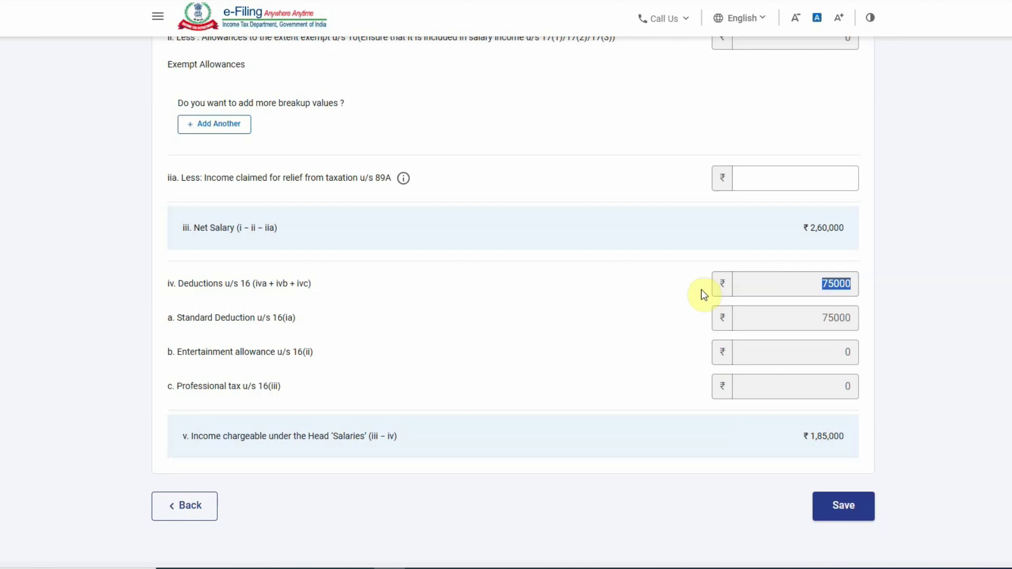
left_click(863, 488)
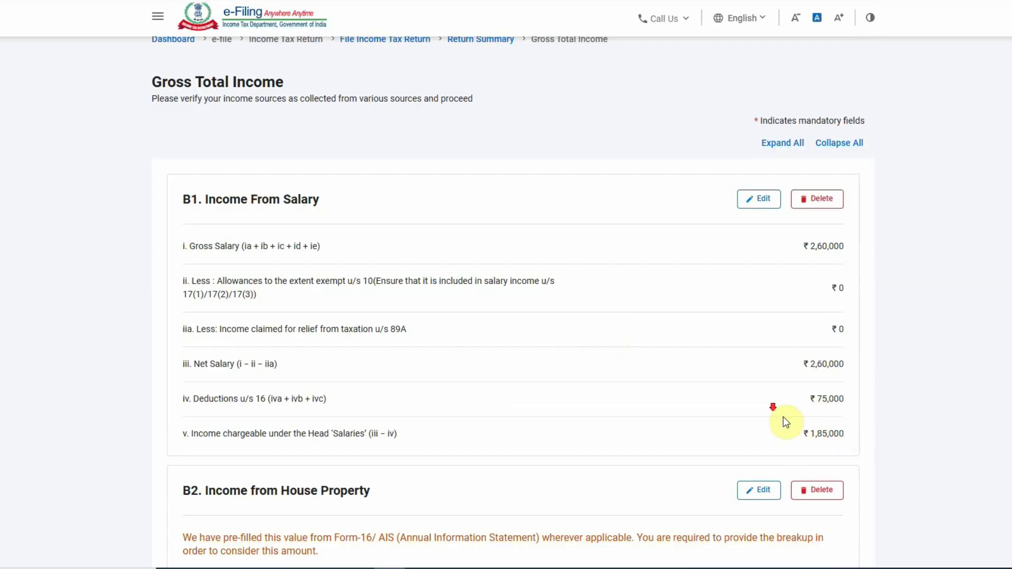
- Scroll down Gross Total Income and expand B3 Income from Other Sources
scroll(785, 422, "down", 5)
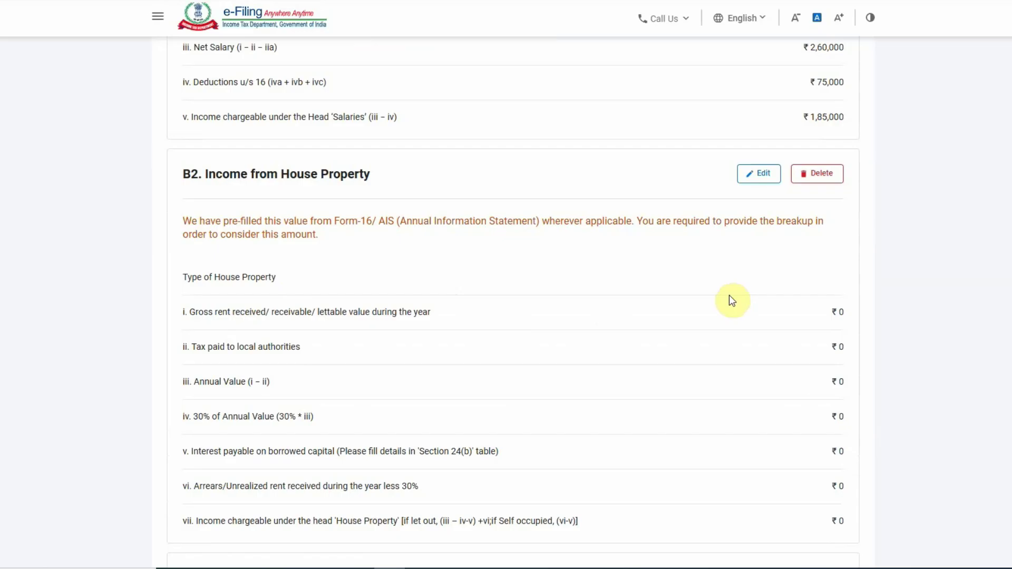
scroll(710, 276, "down", 5)
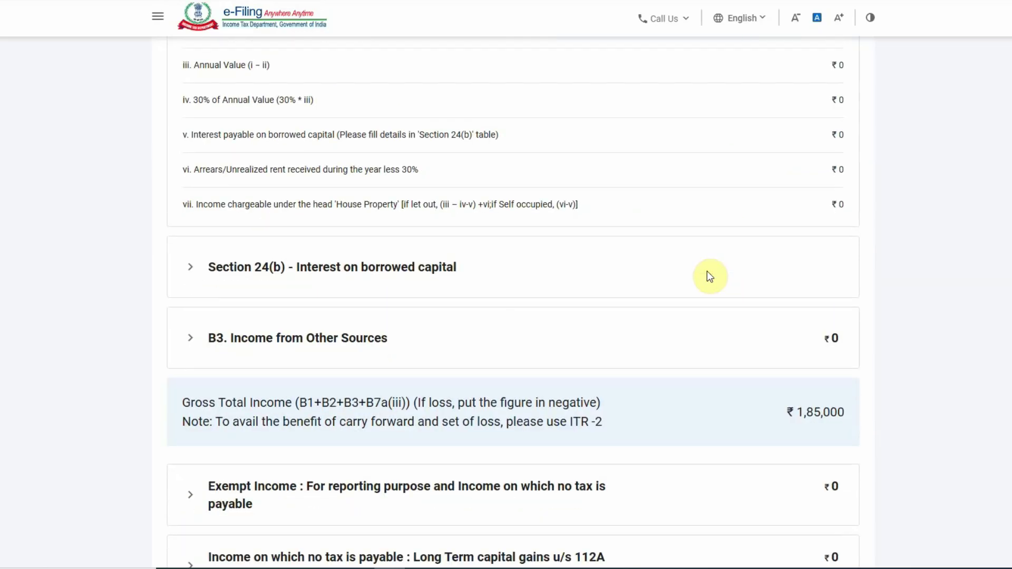
scroll(711, 276, "down", 1)
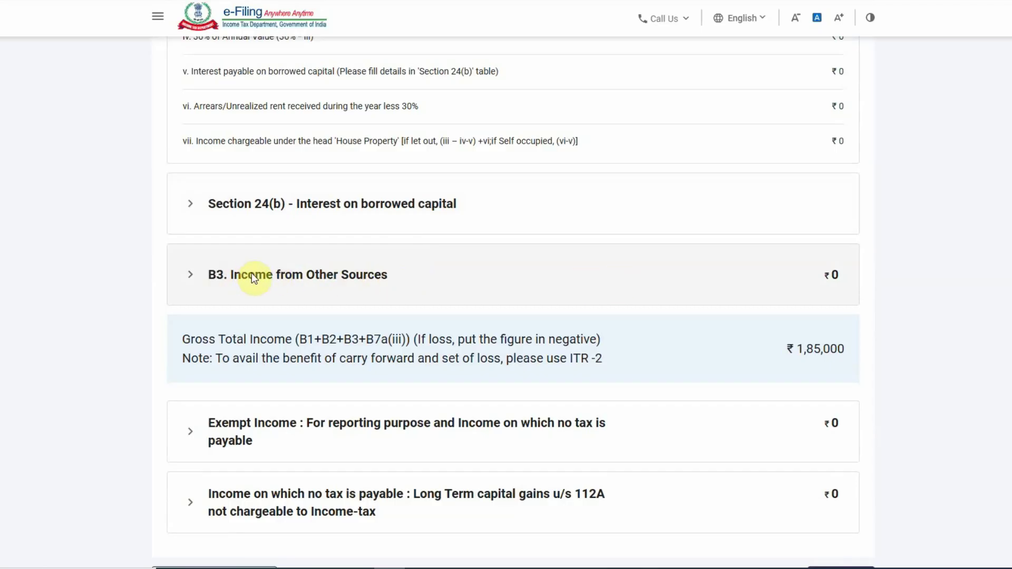
scroll(311, 289, "down", 1)
left_click(245, 210)
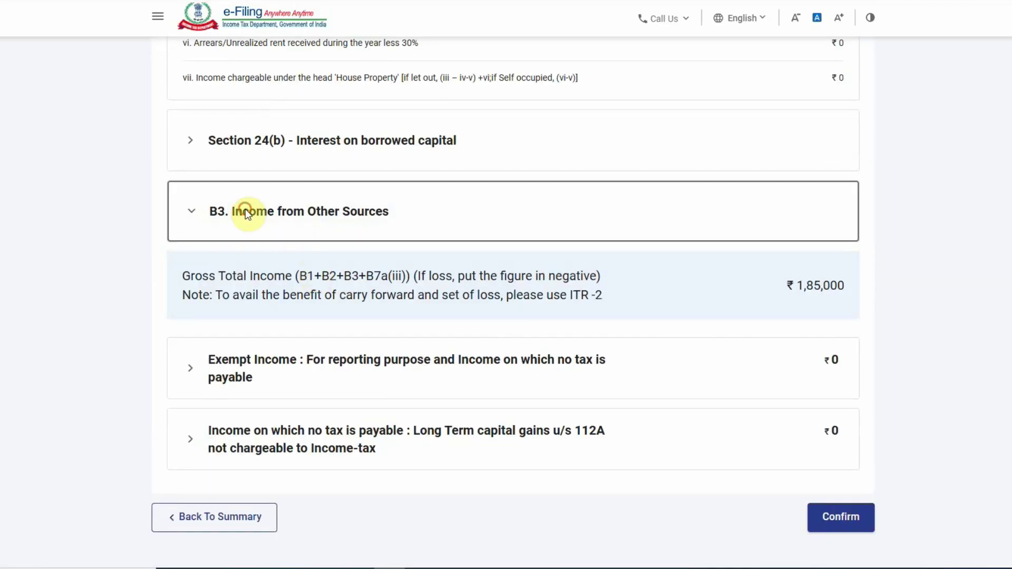
- Add a new other-sources entry with Nature of Income set to Dividend Income
left_click(235, 332)
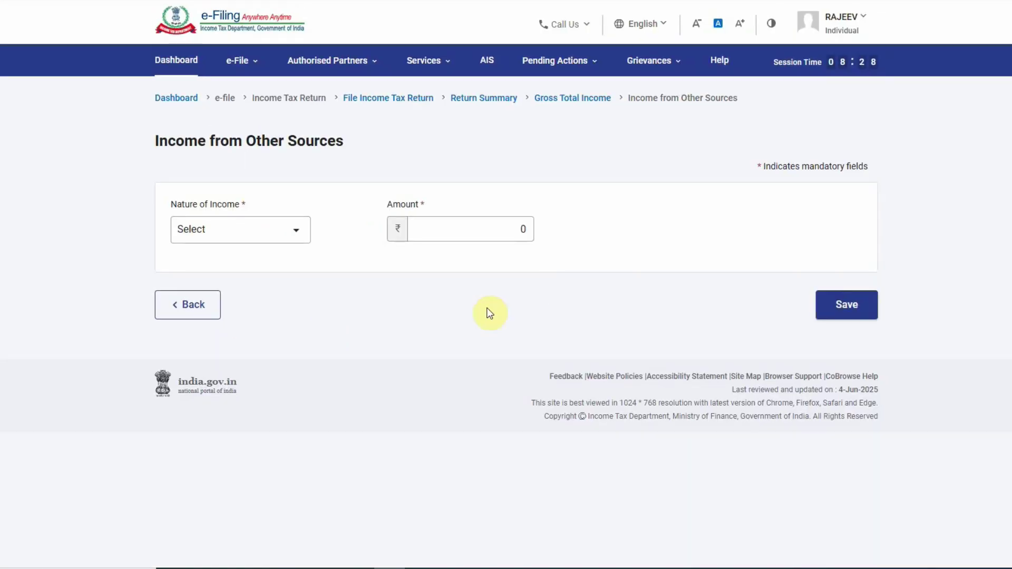
left_click(247, 230)
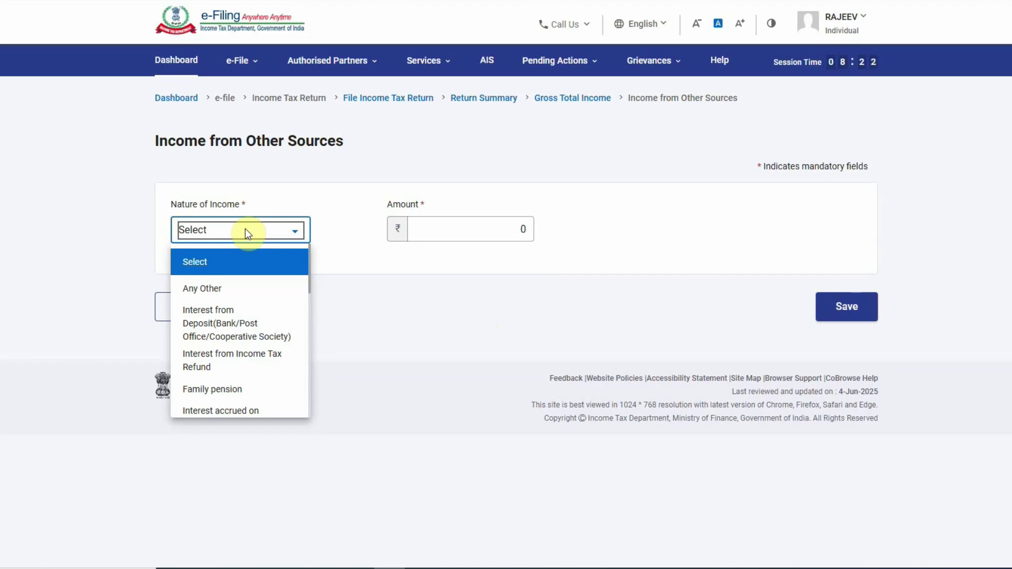
scroll(248, 331, "down", 4)
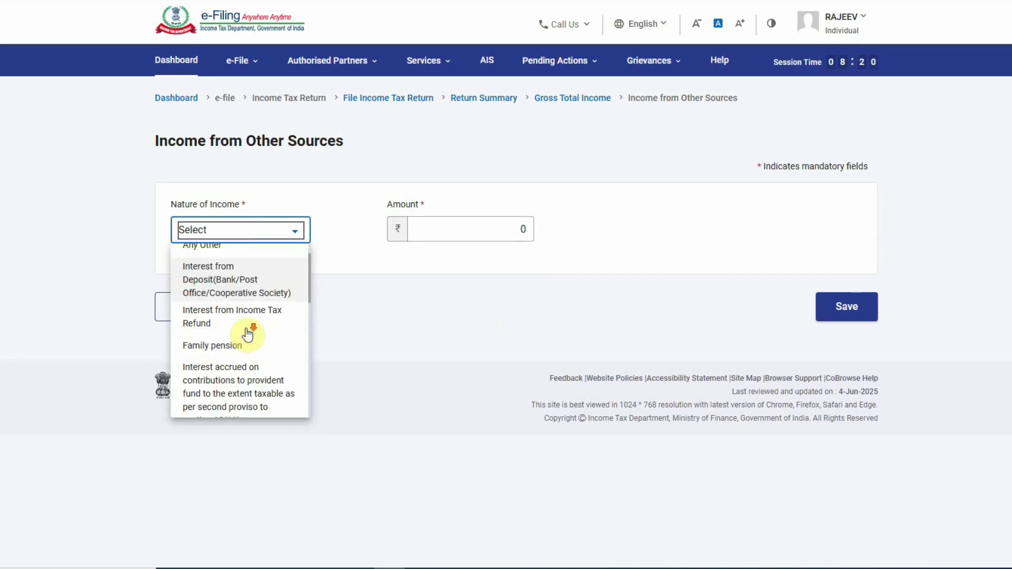
scroll(247, 333, "down", 4)
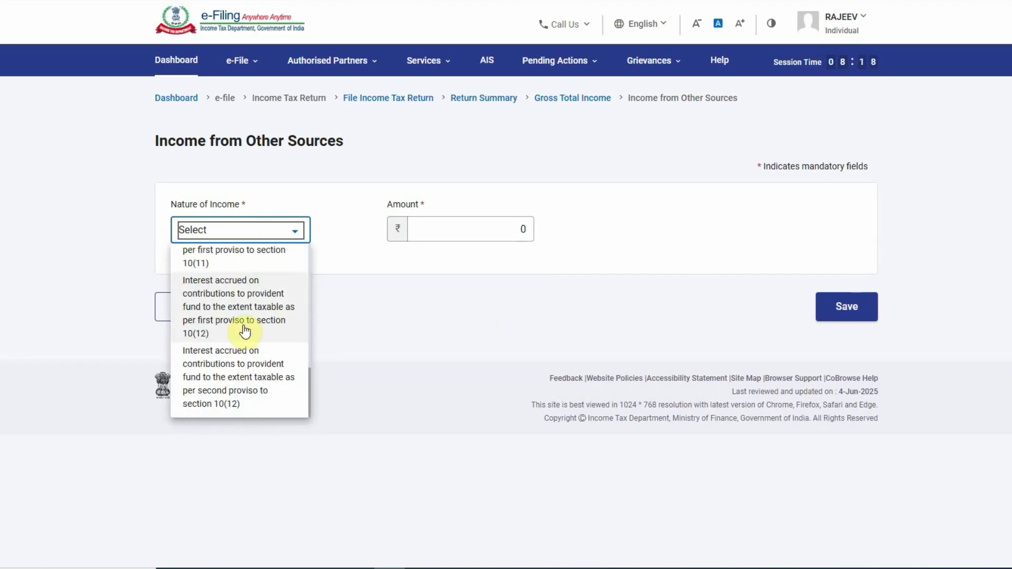
scroll(264, 314, "up", 10)
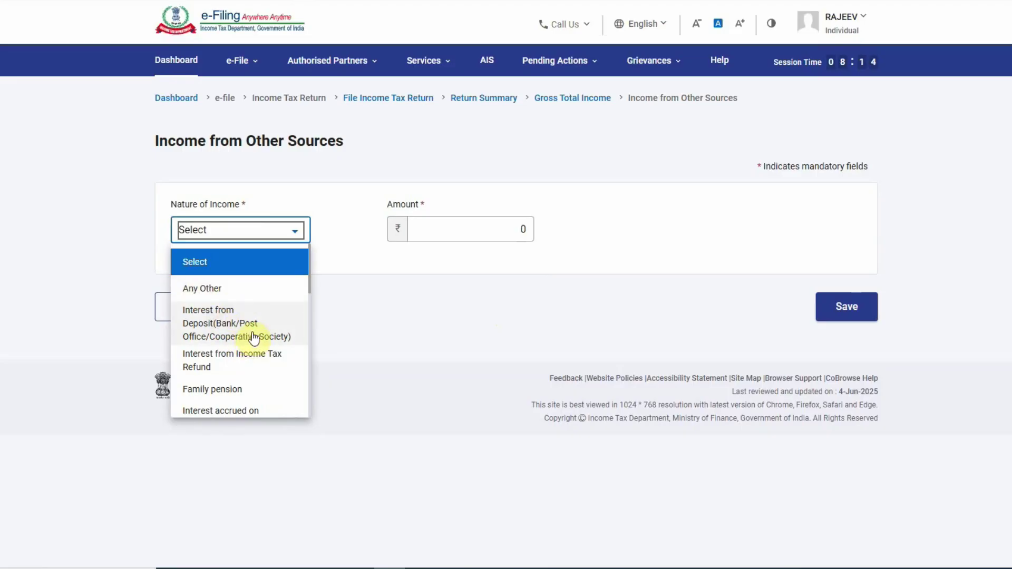
scroll(248, 360, "down", 1)
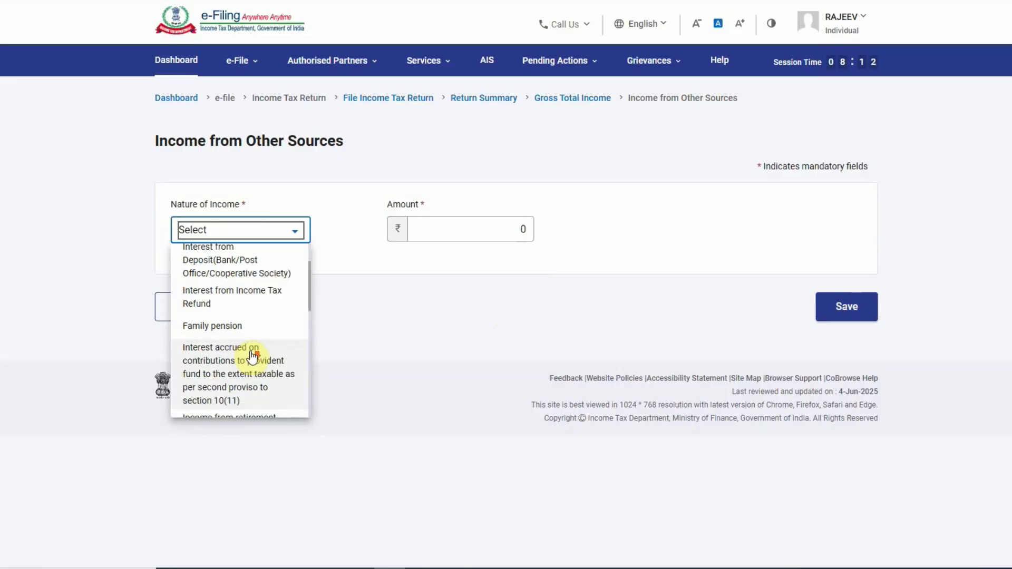
scroll(261, 333, "down", 1)
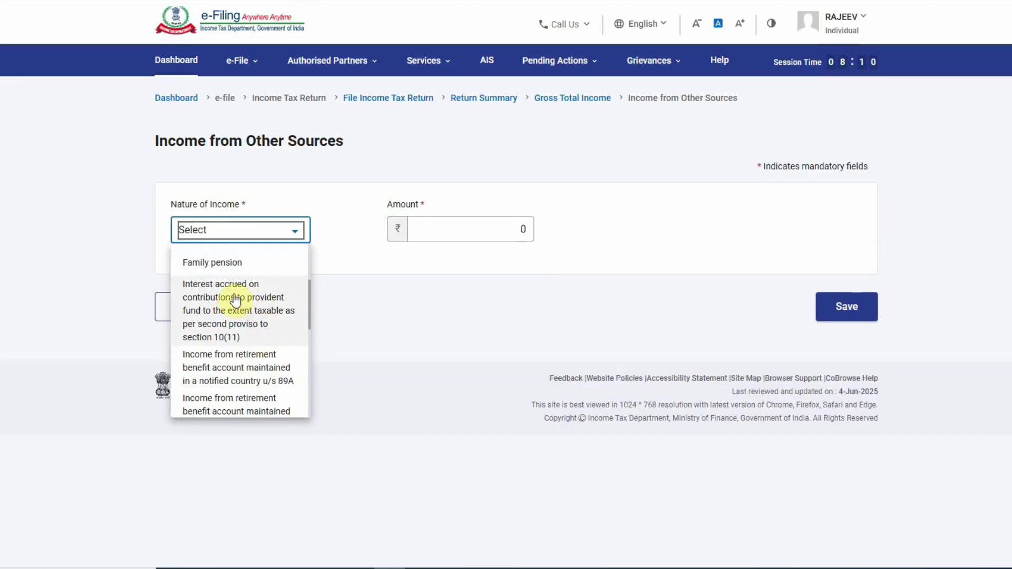
scroll(267, 331, "down", 1)
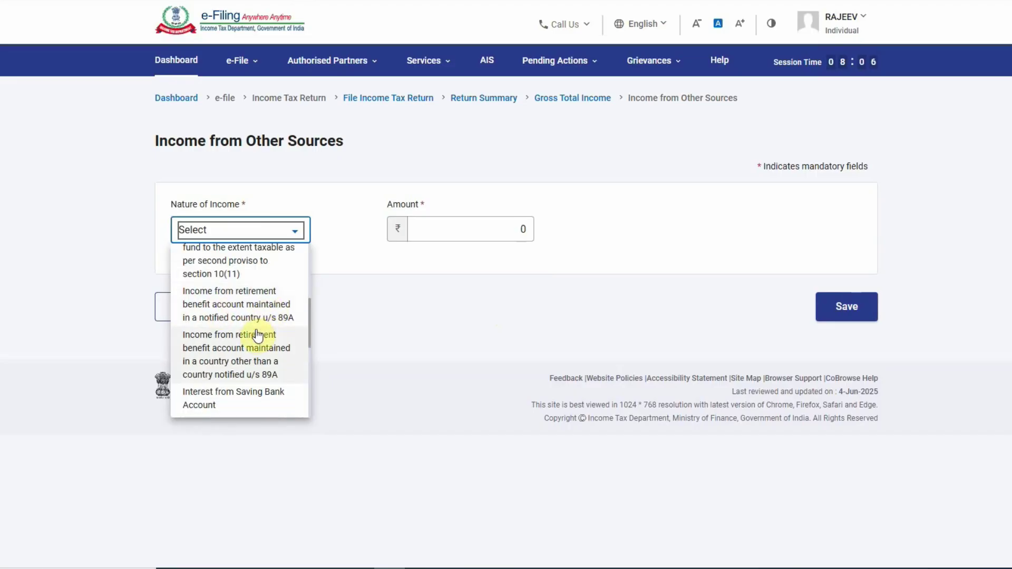
scroll(257, 331, "down", 1)
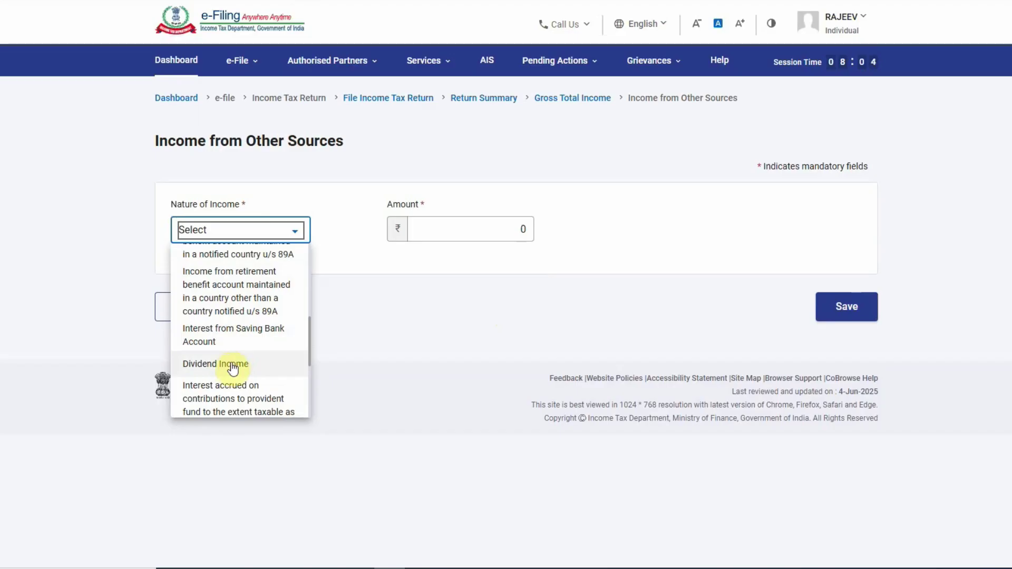
left_click(235, 364)
left_click(543, 334)
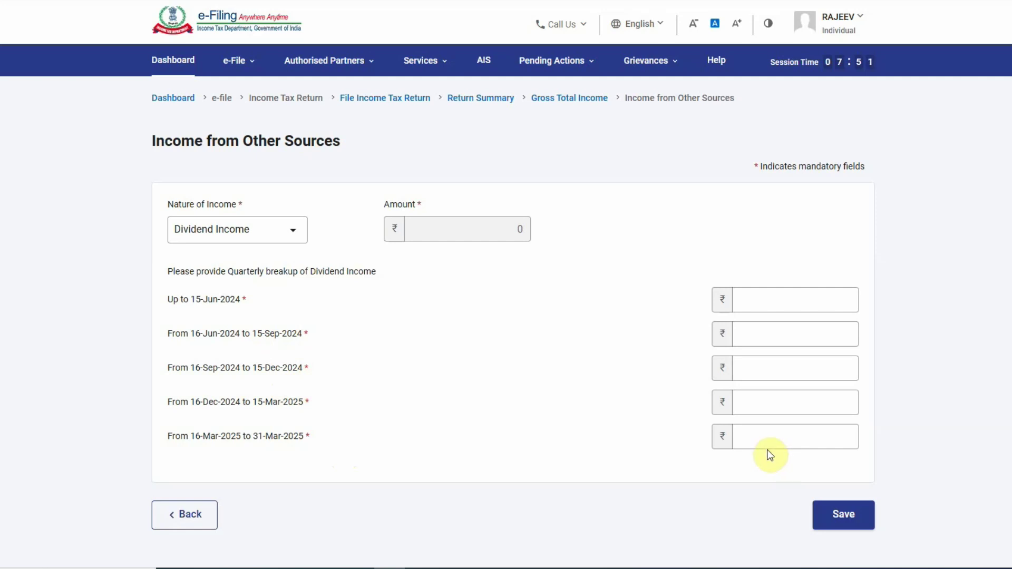
- Fill the dividend quarterly breakup: 1 for 16-Mar to 31-Mar-2025, 0 elsewhere, and save
left_click(818, 445)
left_click(841, 517)
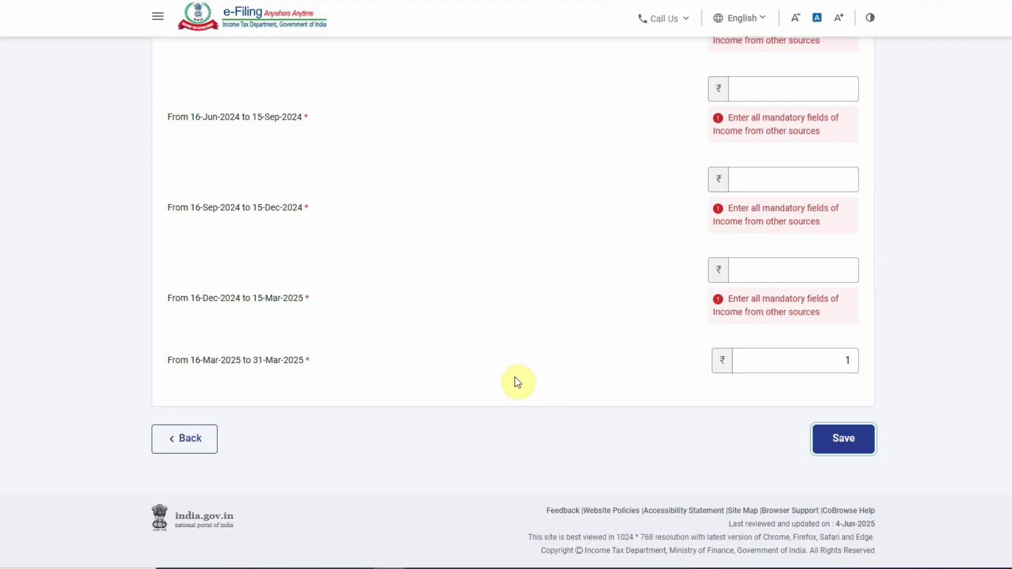
scroll(519, 380, "up", 5)
scroll(518, 381, "down", 1)
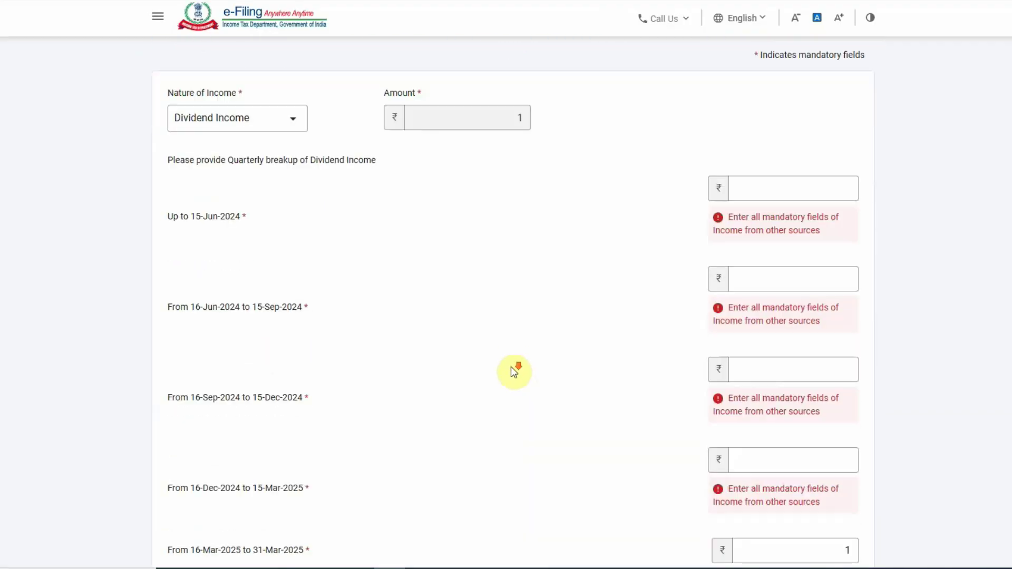
left_click(755, 196)
type("0")
key("Tab")
type("0")
key("Tab")
type("0")
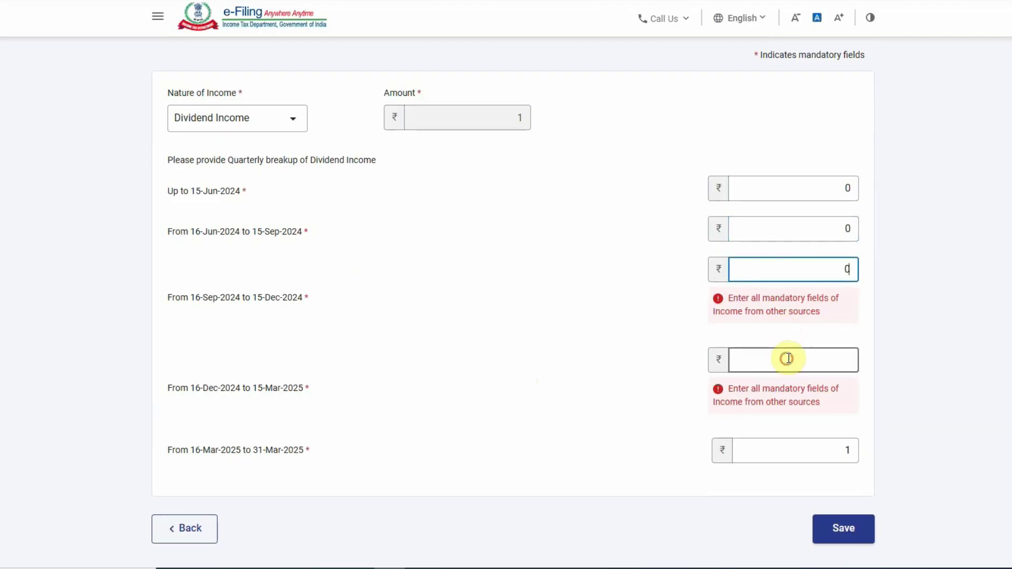
left_click(789, 359)
type("0")
left_click(561, 379)
- Save the dividend entry and start another Income from Other Sources entry under B3
left_click(844, 438)
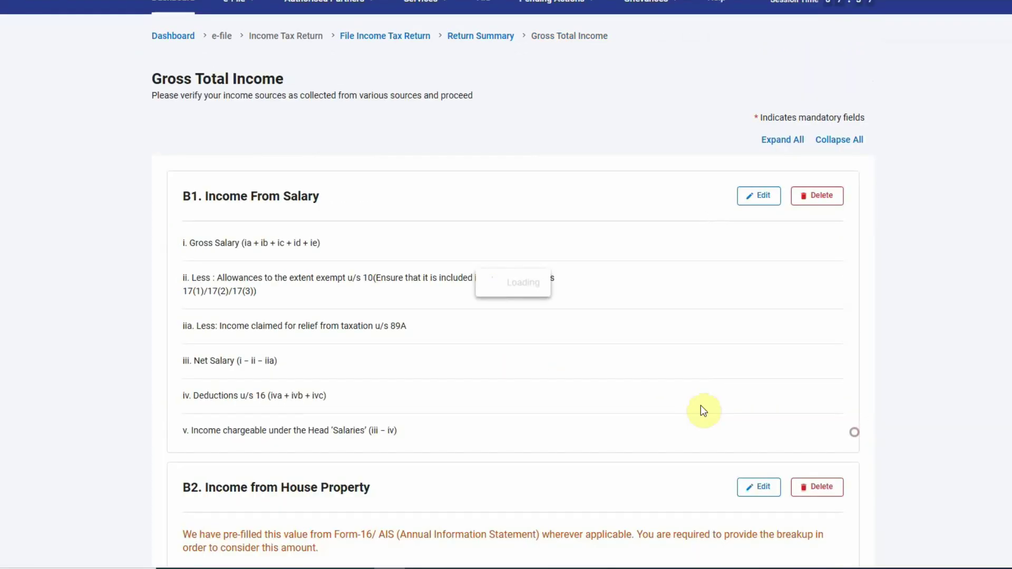
scroll(592, 367, "down", 6)
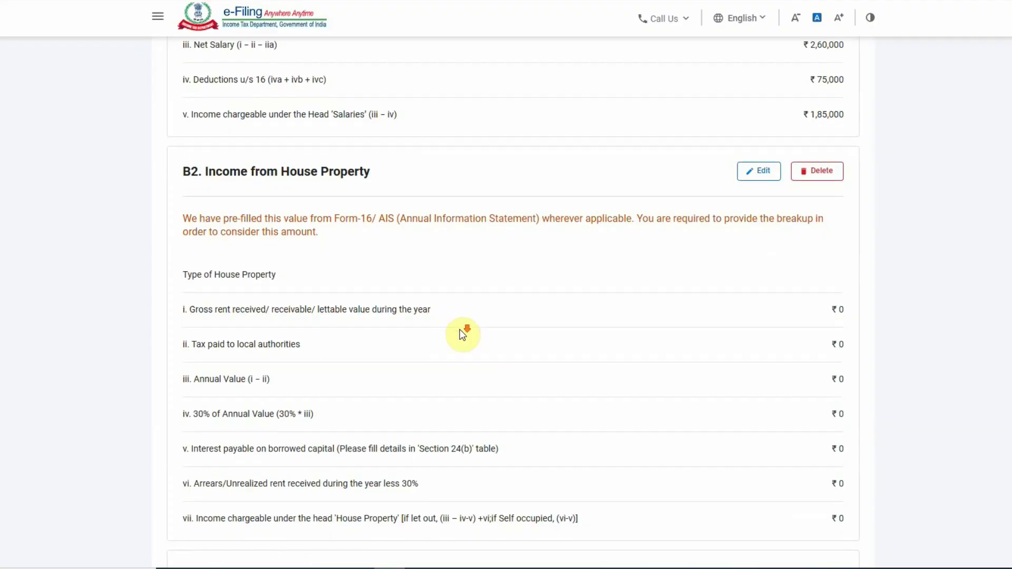
scroll(462, 335, "down", 8)
left_click(294, 225)
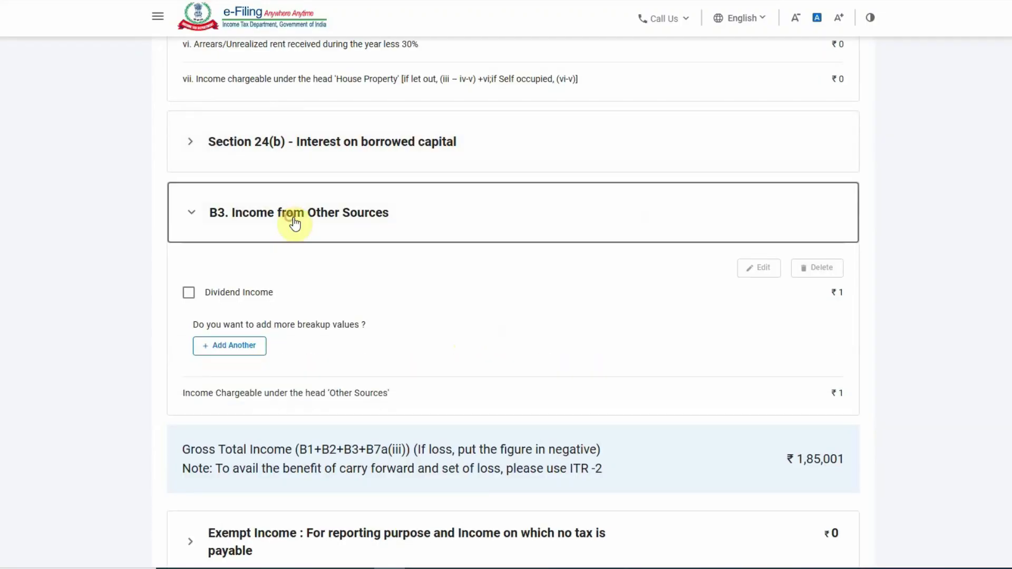
left_click(230, 347)
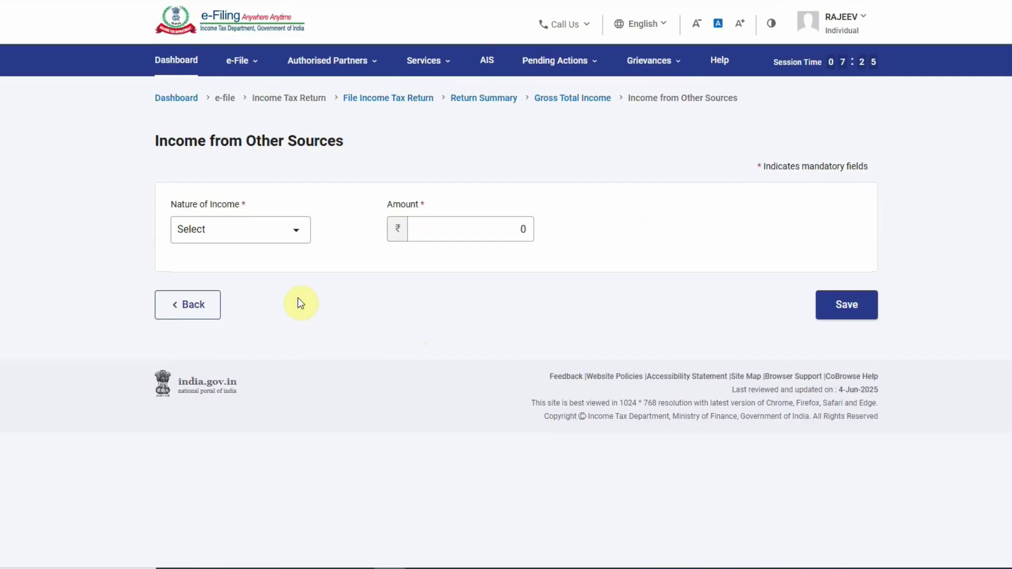
- Record ₹112 of Interest from Saving Bank Account and save it
left_click(244, 235)
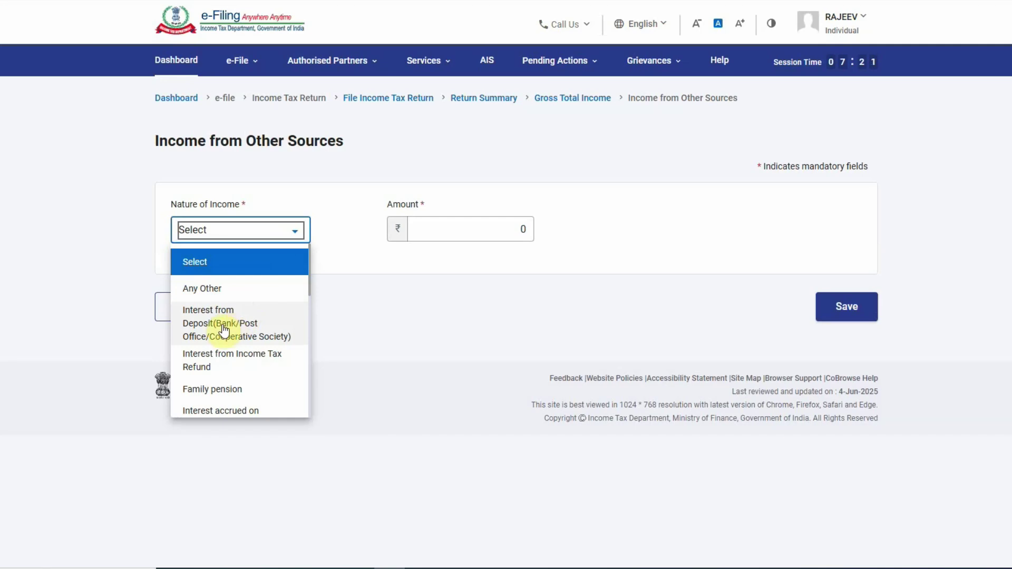
scroll(250, 355, "down", 3)
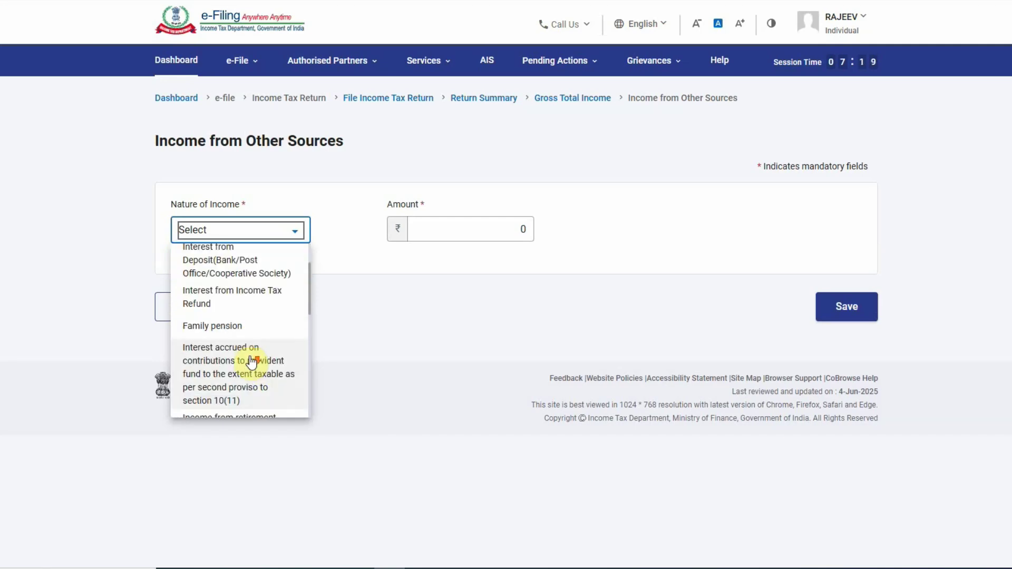
scroll(252, 353, "down", 1)
scroll(252, 343, "down", 1)
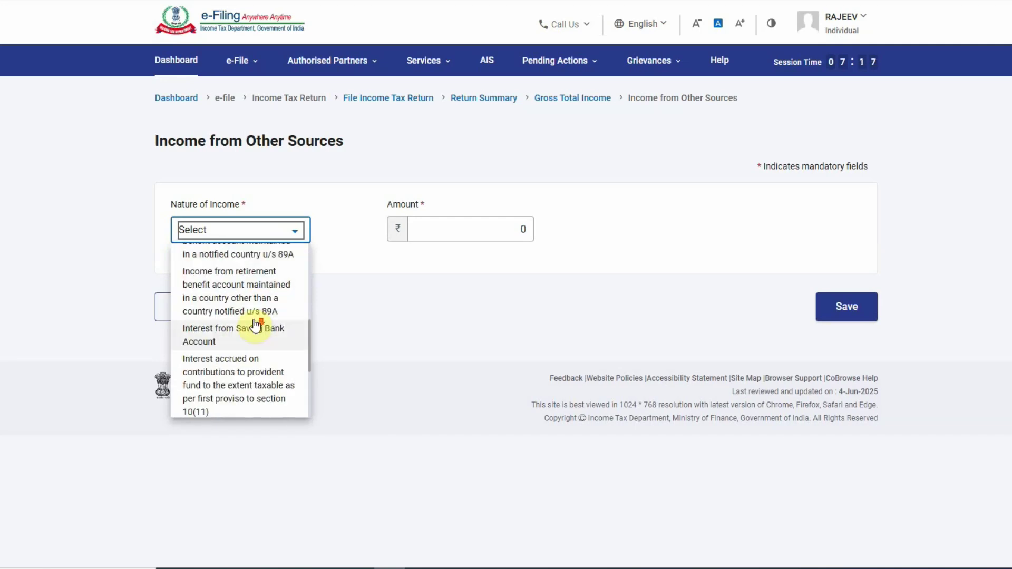
left_click(250, 342)
left_click(446, 227)
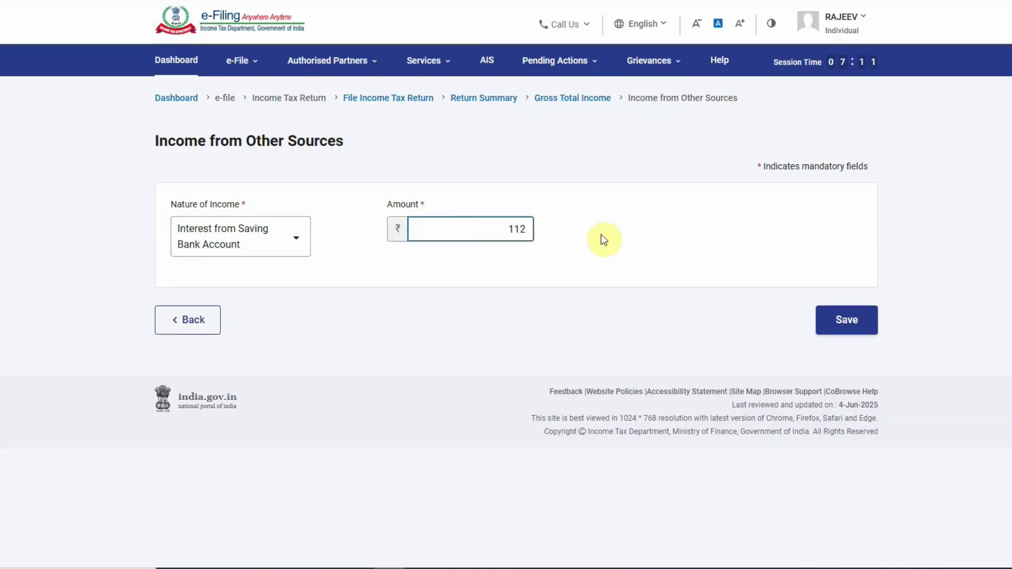
left_click(833, 319)
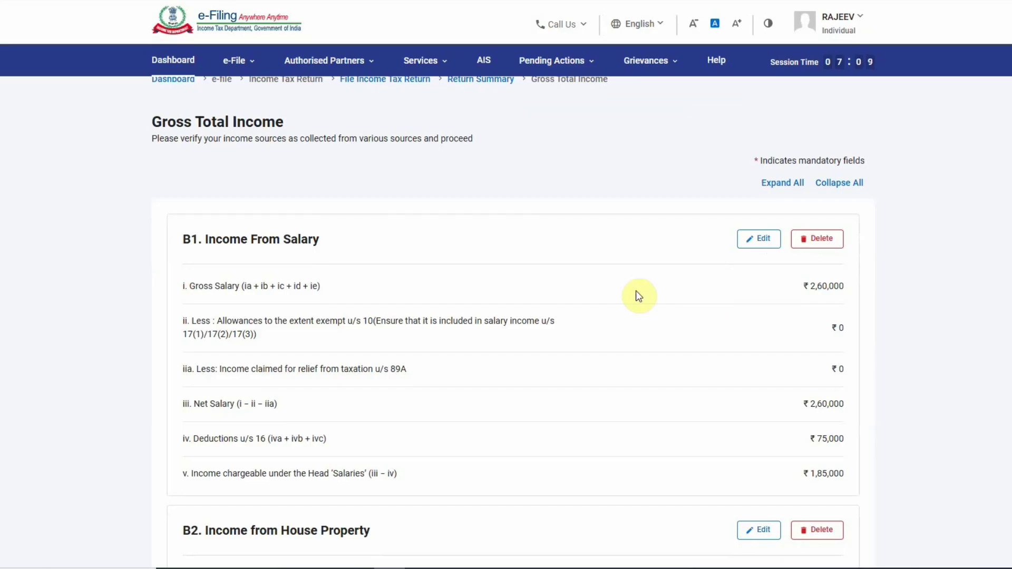
- Add an 'Any Other' entry under B3, described 'other', for ₹413559, and save it
scroll(636, 295, "down", 10)
left_click(333, 223)
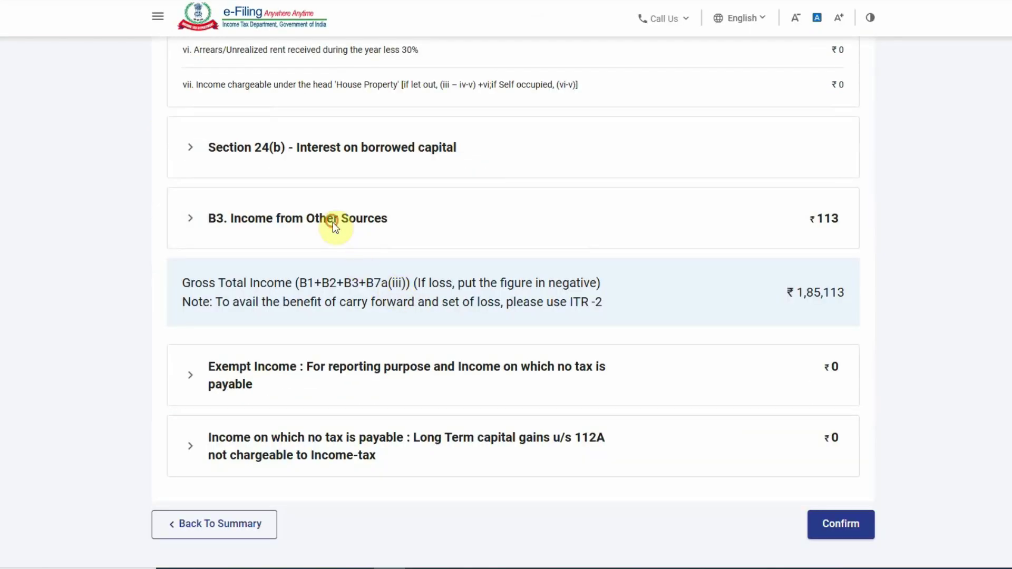
left_click(226, 371)
left_click(260, 233)
left_click(238, 287)
left_click(506, 226)
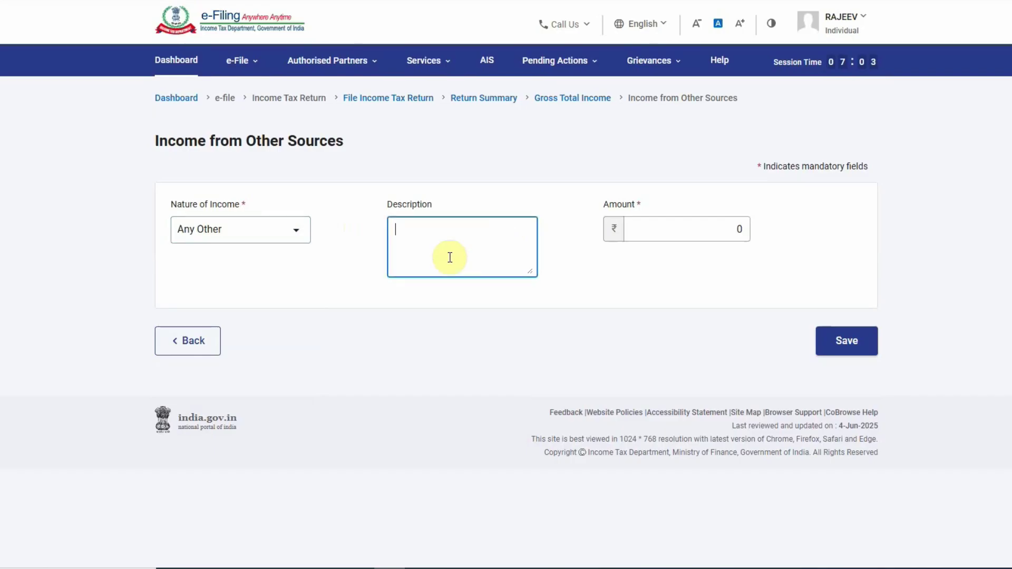
type("other")
left_click(689, 230)
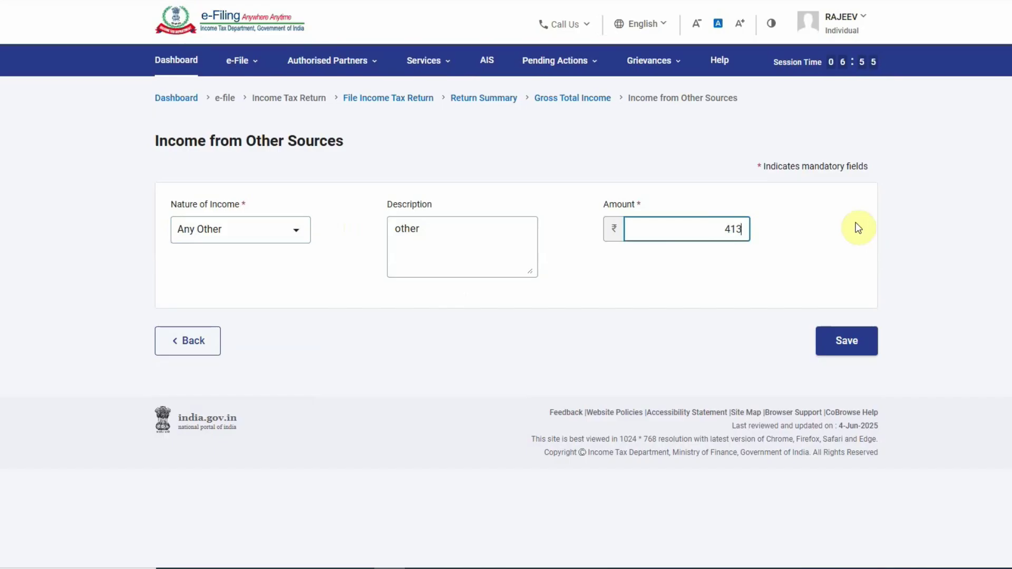
left_click(843, 342)
- Review the Gross Total Income page and confirm the ₹5,98,672 total
scroll(692, 295, "down", 5)
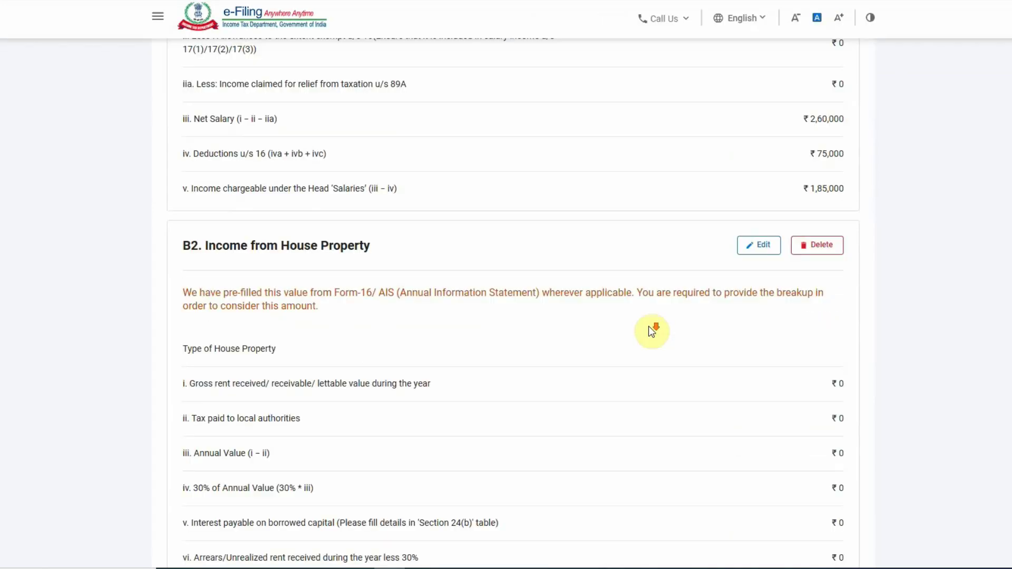
scroll(618, 285, "down", 8)
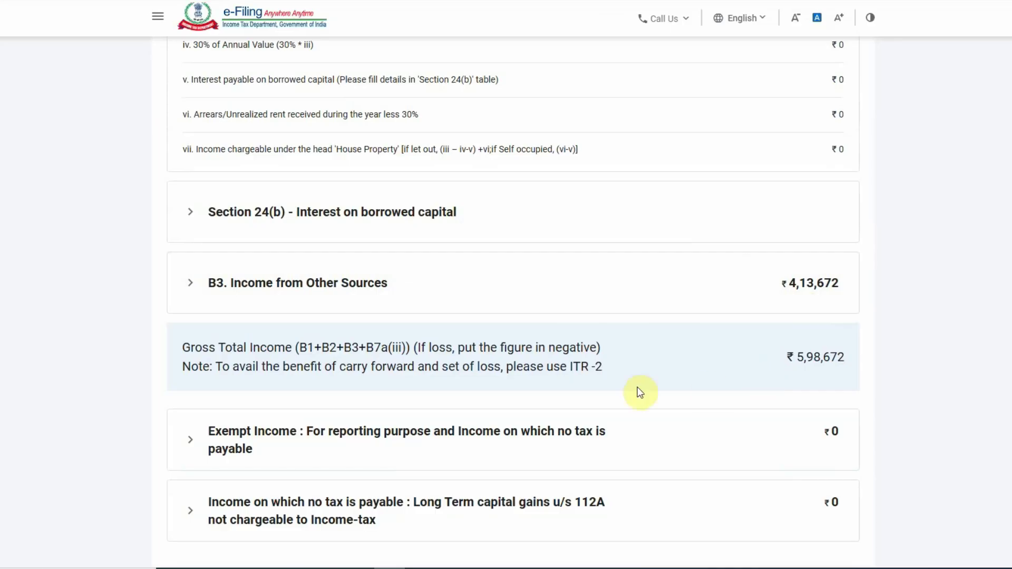
scroll(639, 390, "up", 8)
scroll(799, 376, "down", 5)
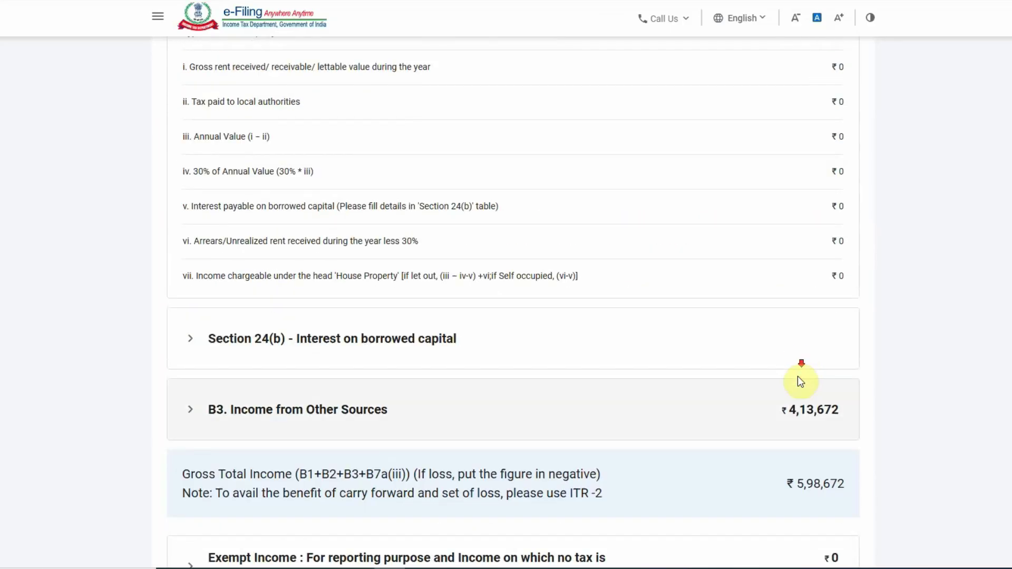
scroll(825, 427, "down", 3)
scroll(842, 378, "up", 9)
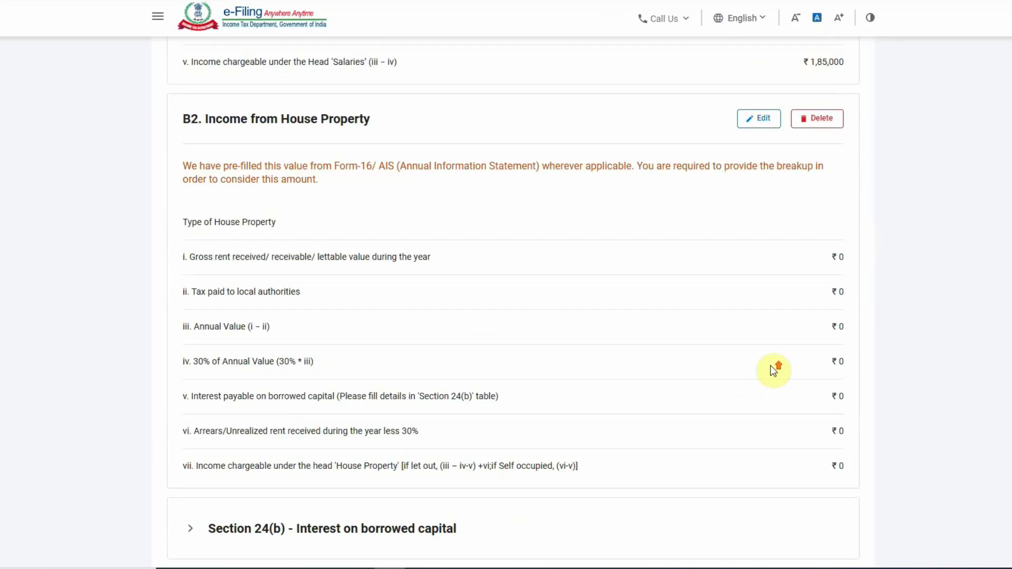
scroll(741, 328, "down", 8)
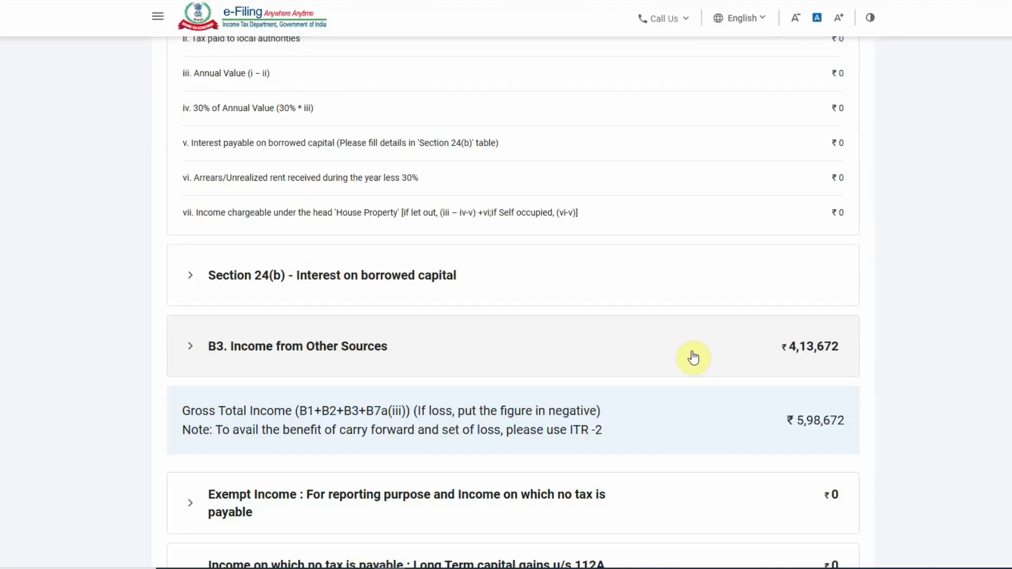
scroll(828, 421, "down", 3)
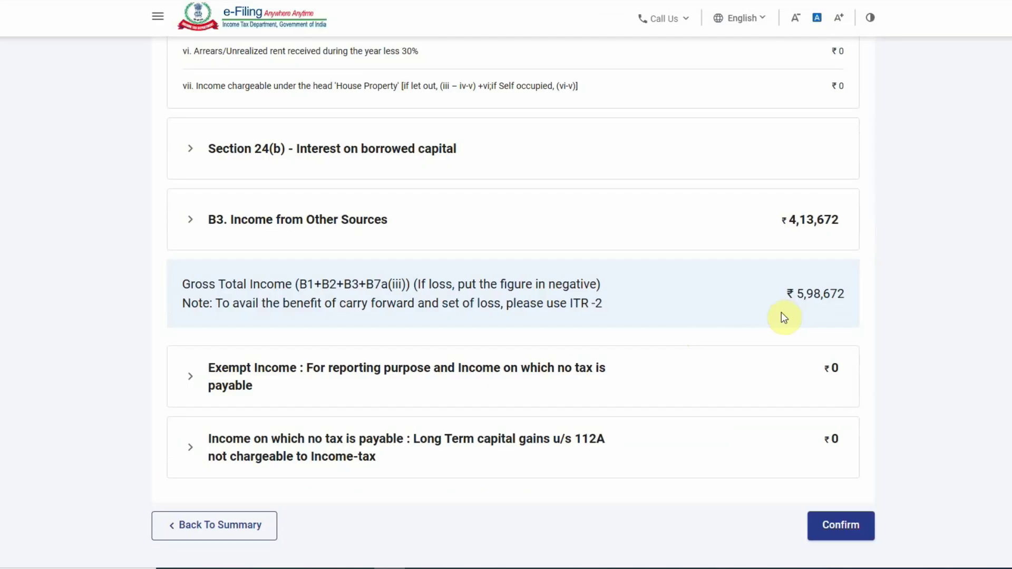
left_click(839, 525)
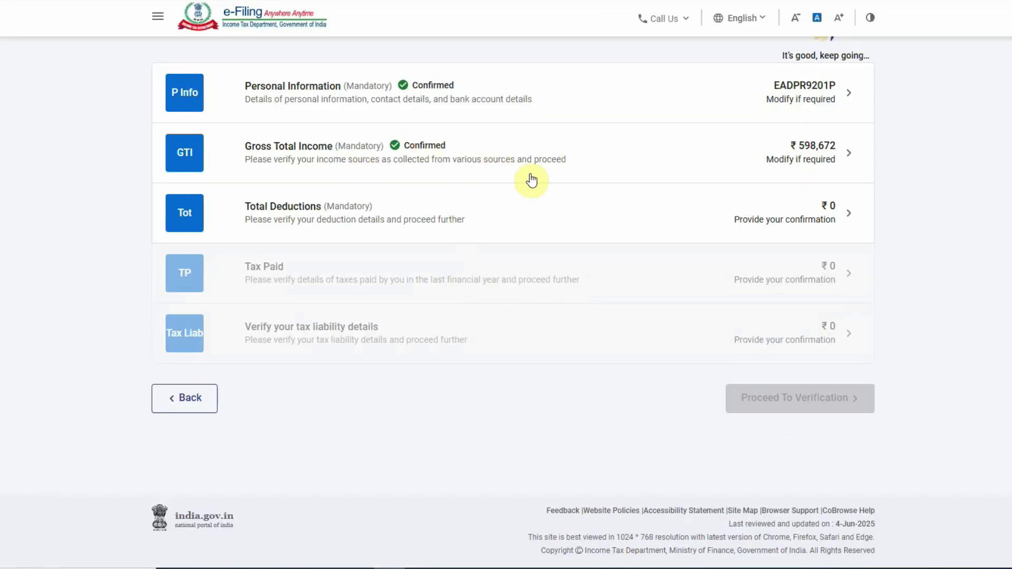
- Review every deduction card, all at ₹0, and confirm Total Deductions
left_click(800, 212)
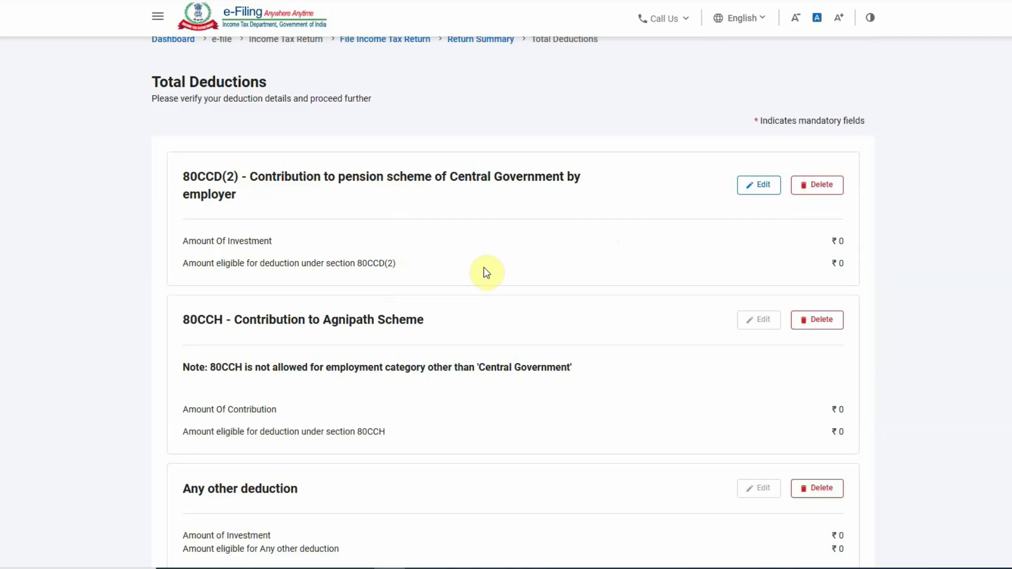
scroll(482, 263, "down", 2)
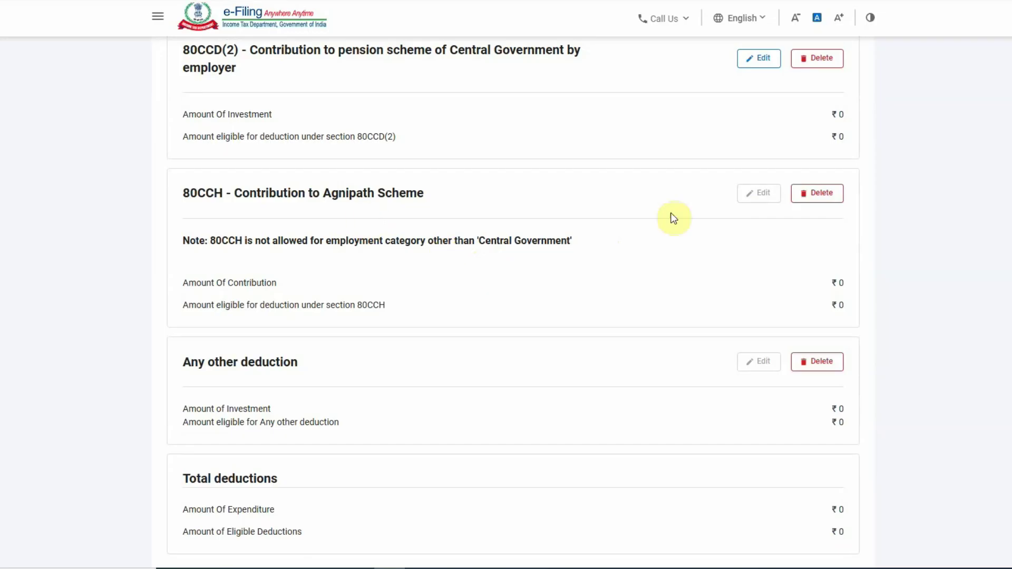
scroll(579, 258, "down", 3)
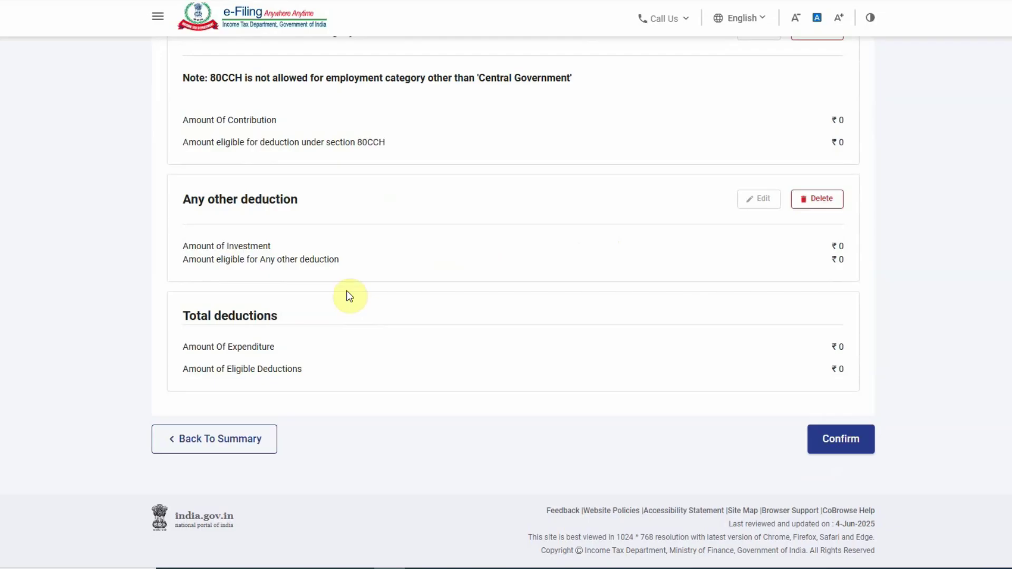
scroll(473, 317, "up", 7)
scroll(350, 350, "down", 7)
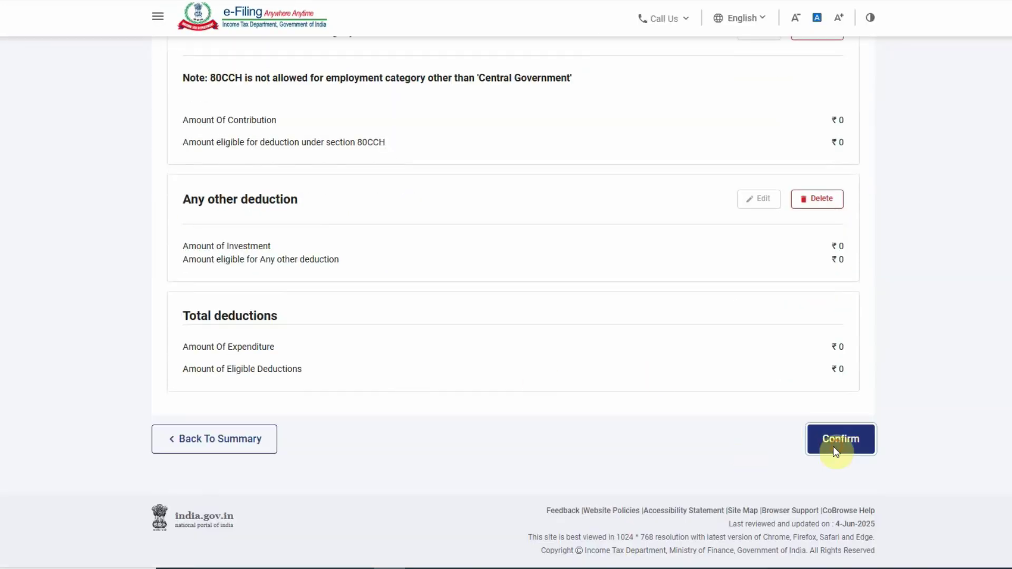
left_click(839, 440)
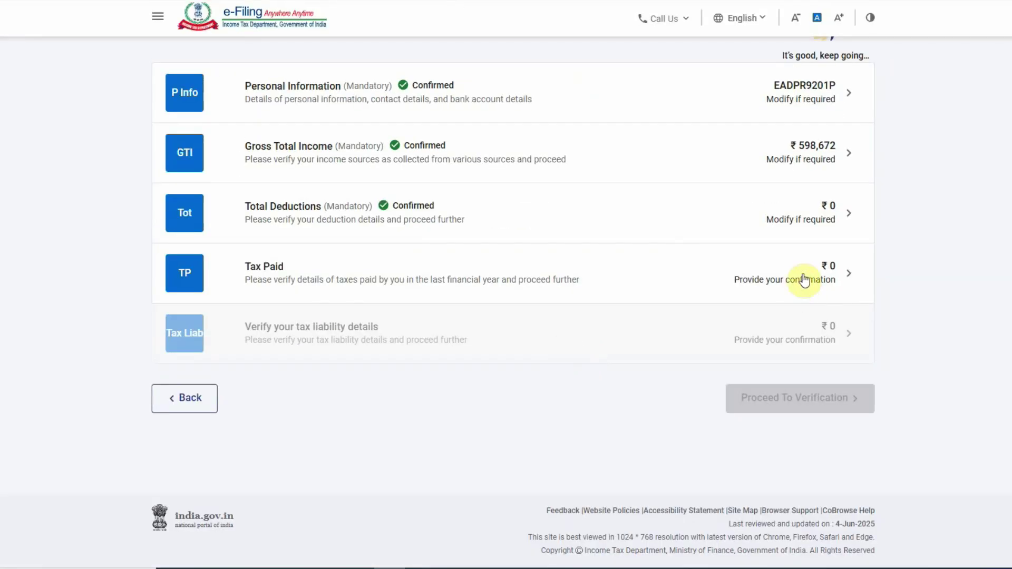
- Open Tax Paid and check Schedule TDS1, backing out of a new entry without adding one
left_click(802, 278)
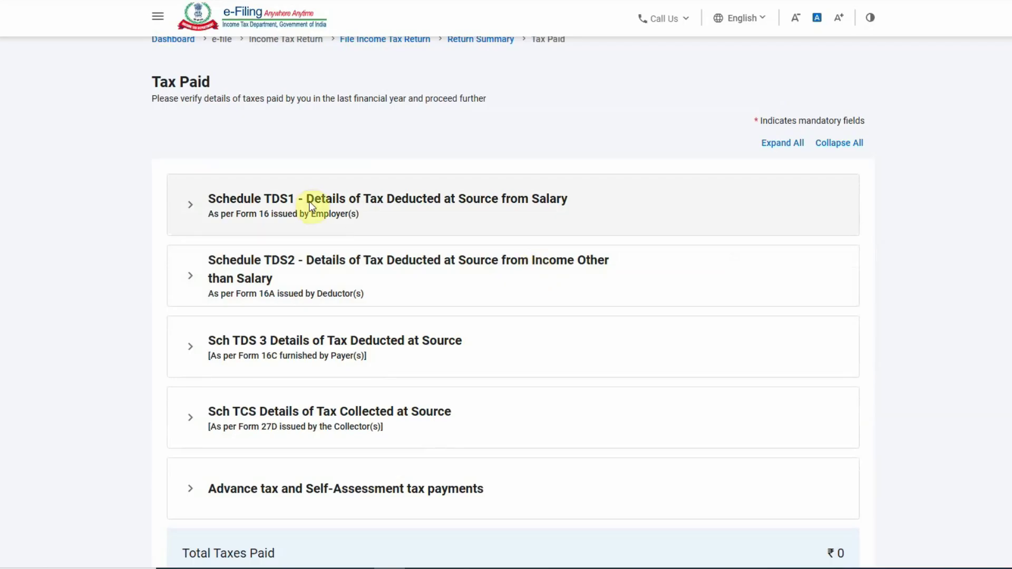
left_click(488, 213)
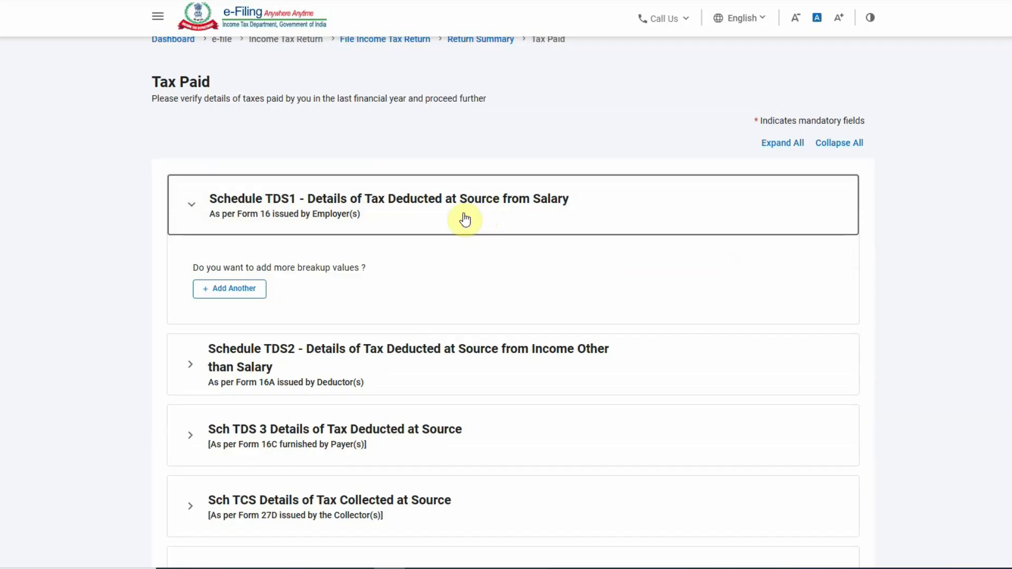
left_click(212, 290)
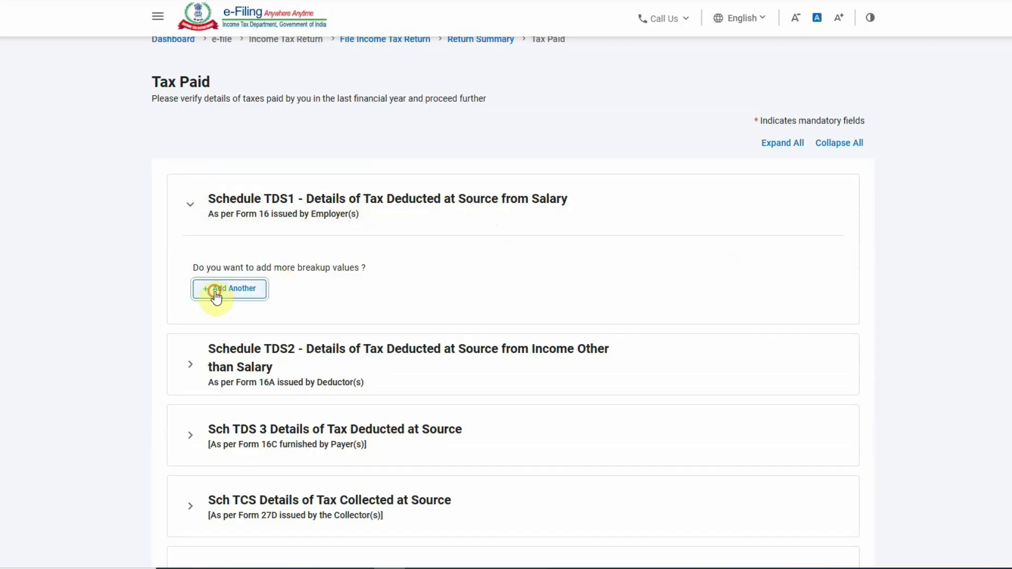
left_click(171, 388)
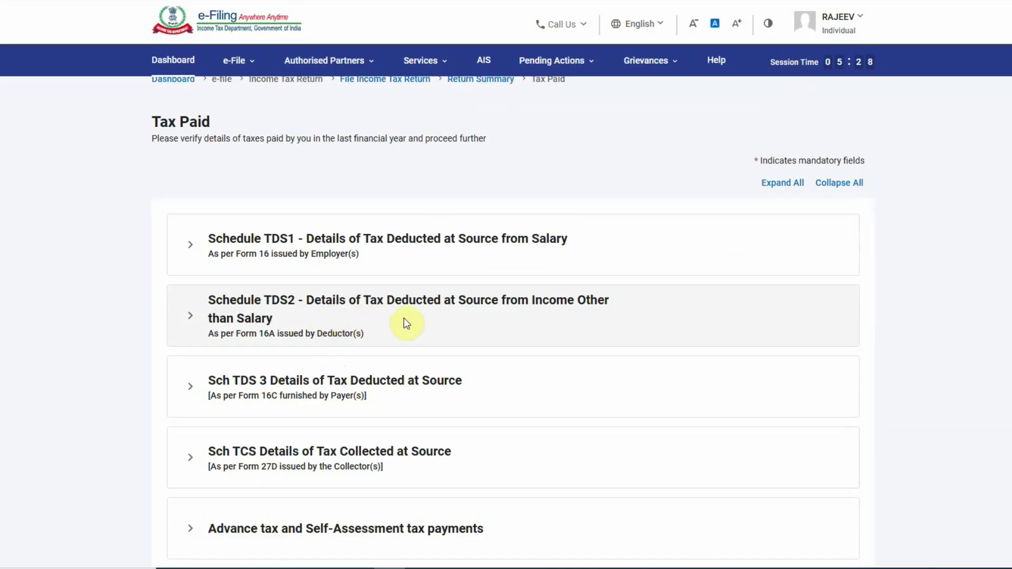
- Expand the TDS2, TDS3, TCS and Advance/Self-Assessment tax schedules to review them
left_click(548, 323)
scroll(504, 323, "down", 4)
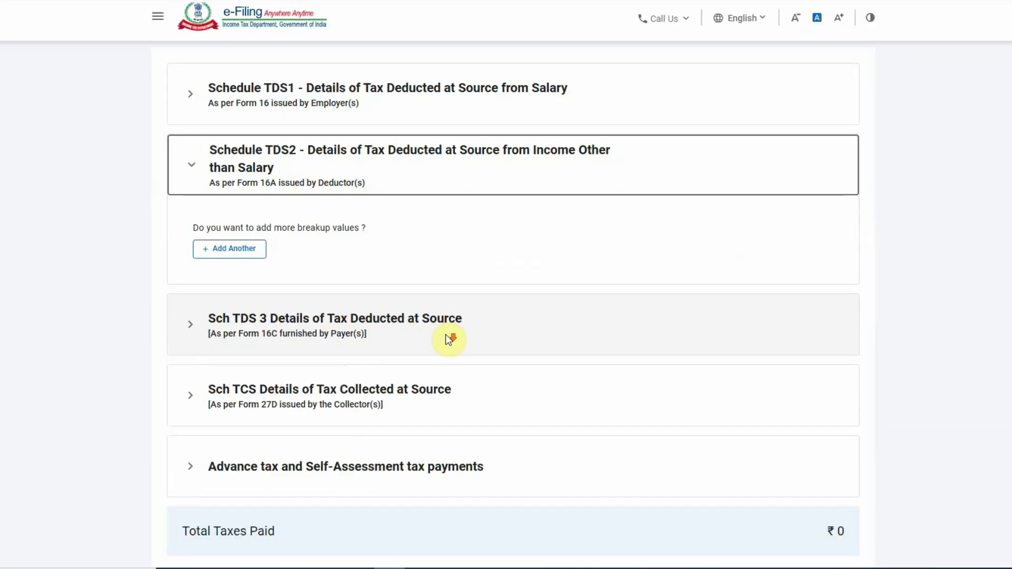
scroll(395, 211, "up", 1)
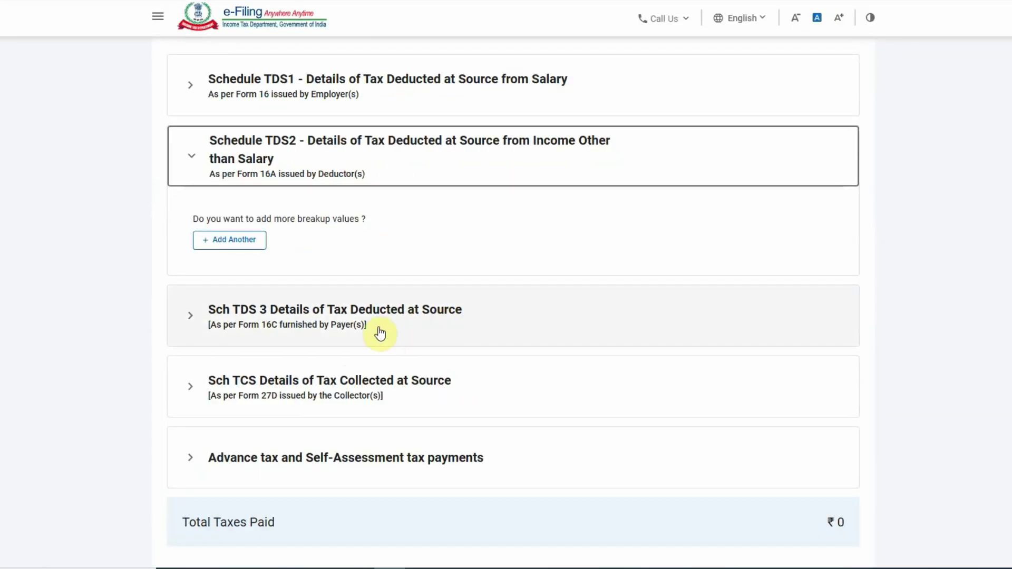
left_click(380, 331)
scroll(393, 332, "down", 2)
left_click(361, 357)
scroll(436, 416, "down", 2)
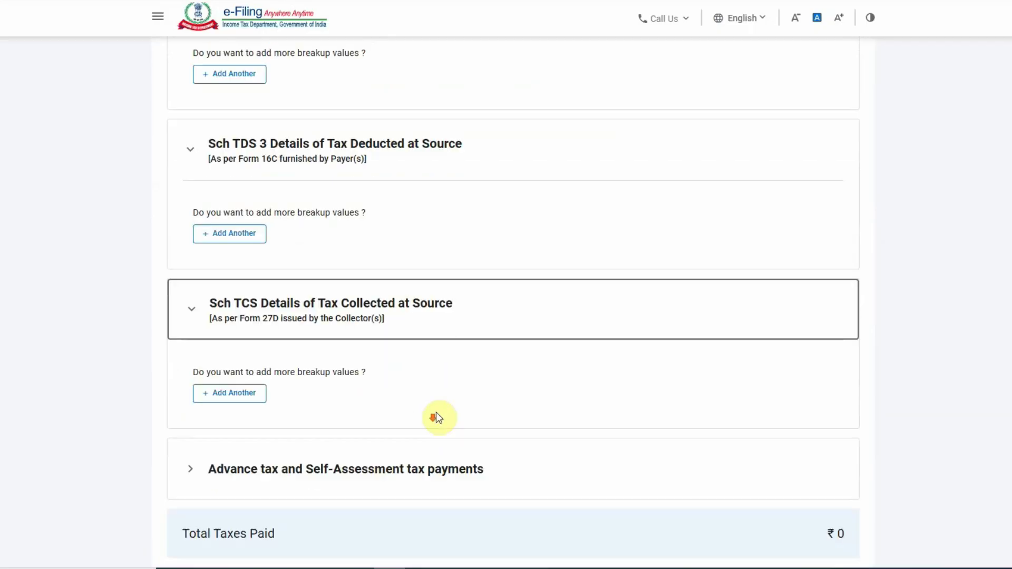
left_click(442, 389)
scroll(426, 370, "down", 3)
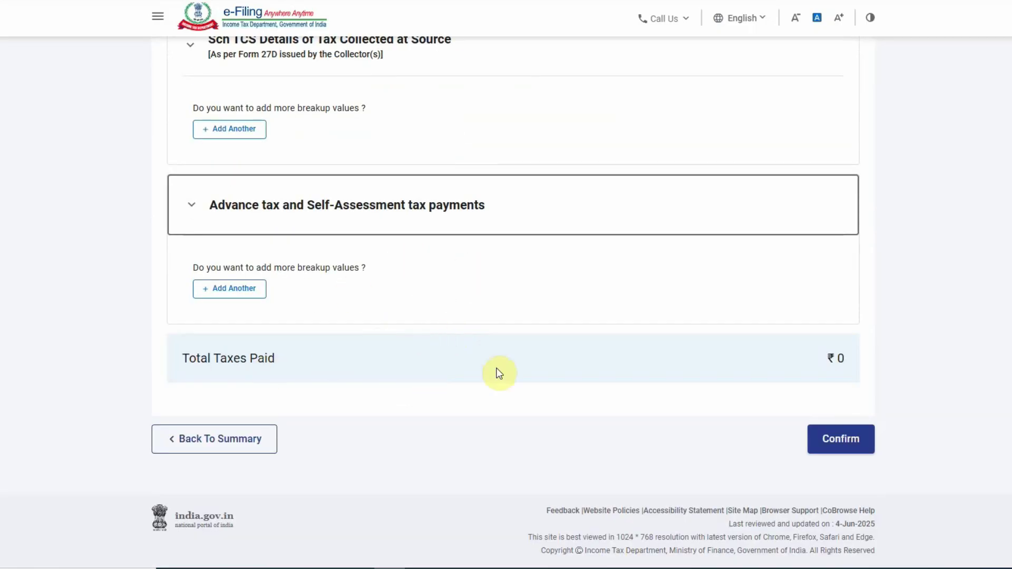
scroll(622, 405, "up", 10)
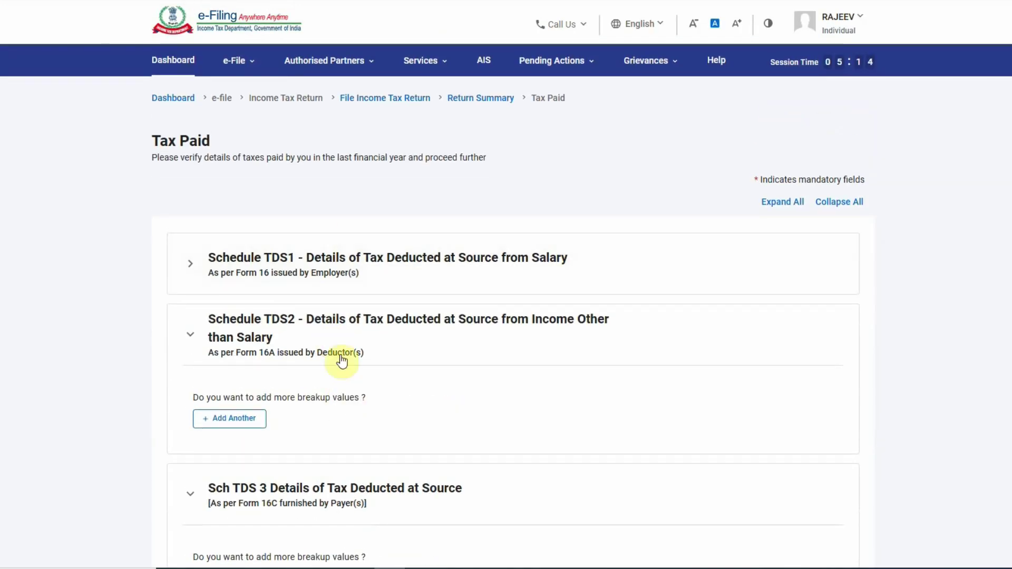
- Recheck Schedule TDS1 without adding entries, confirm ₹0 Tax Paid, and keep the session alive
left_click(352, 268)
scroll(390, 332, "down", 3)
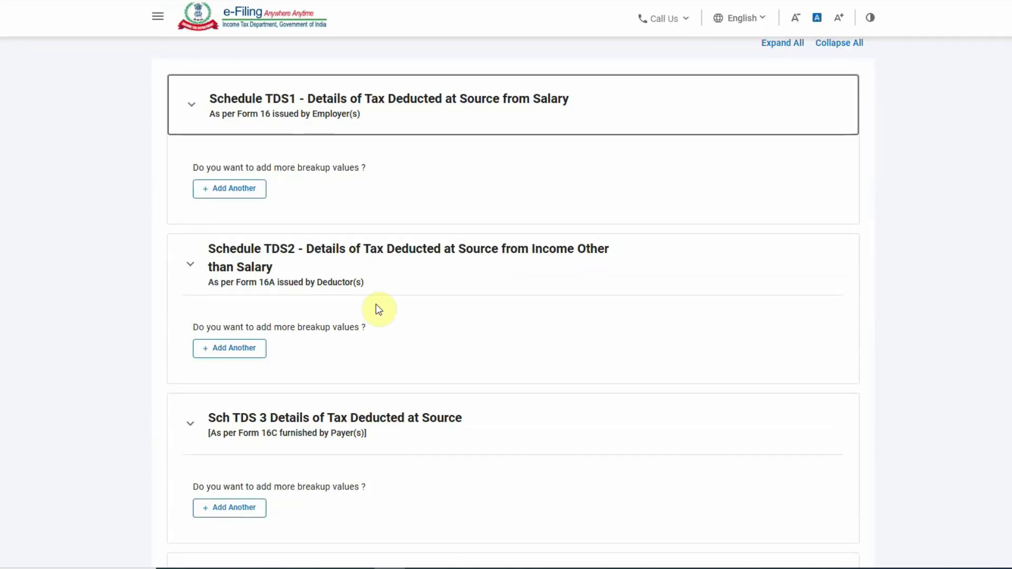
scroll(372, 295, "up", 1)
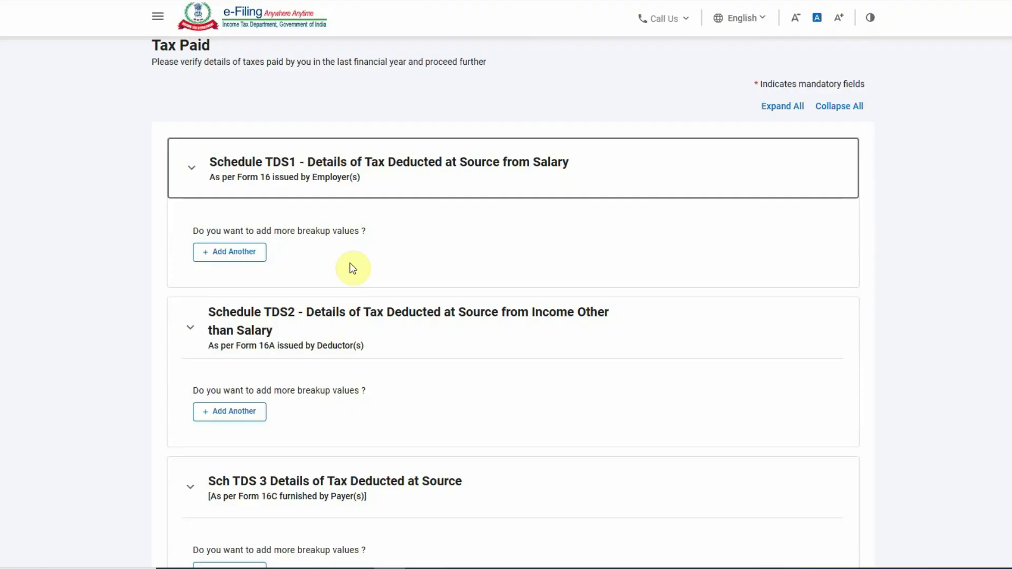
left_click(238, 252)
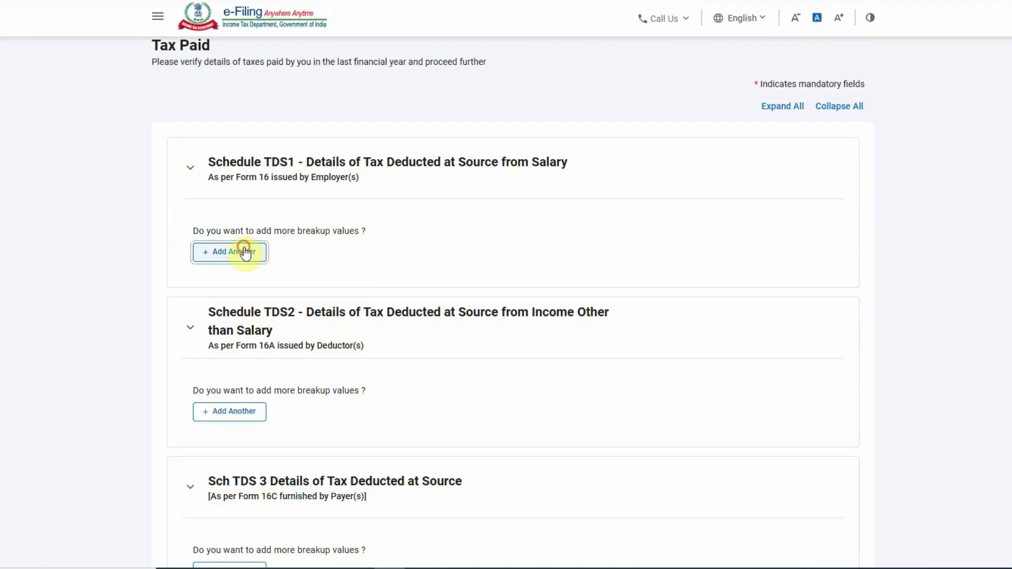
left_click(188, 384)
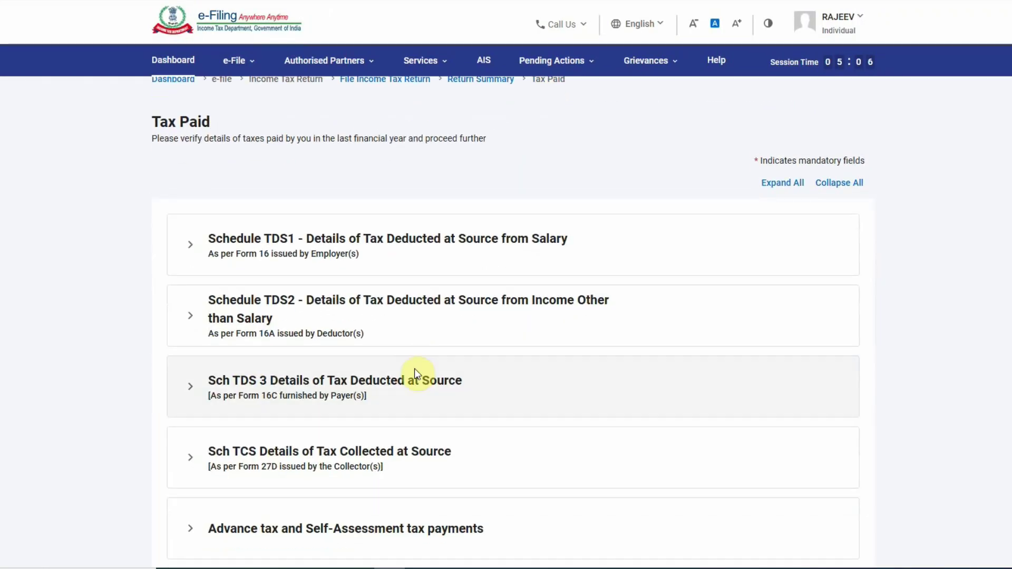
scroll(483, 396, "down", 5)
left_click(840, 438)
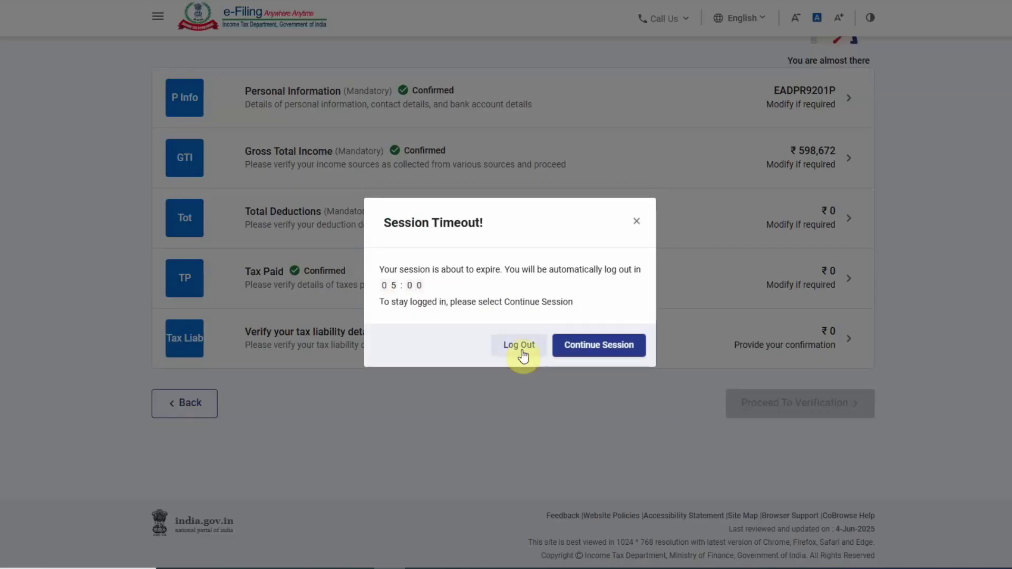
left_click(621, 346)
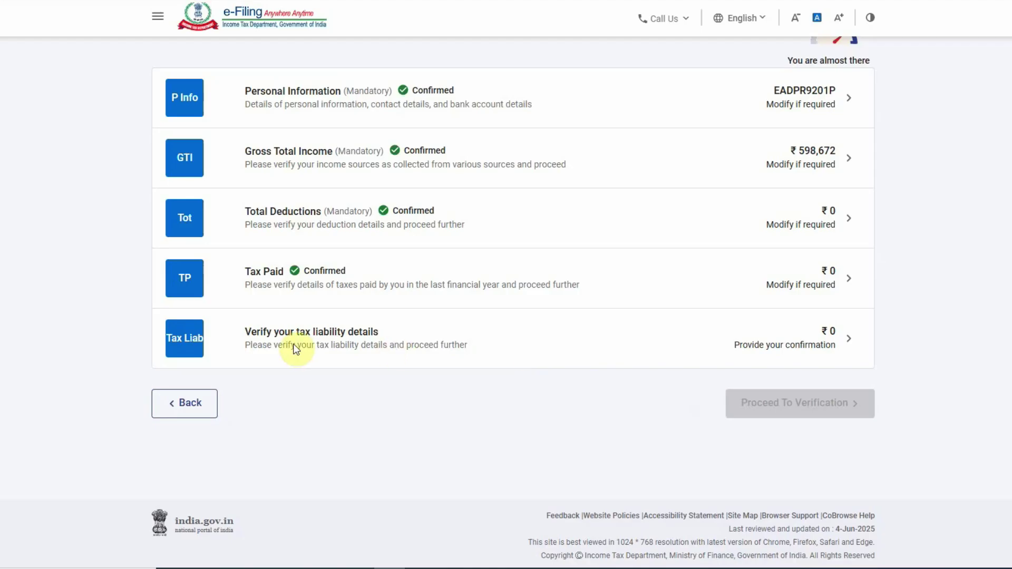
- Open the tax liability computation and highlight the ₹14,934 Rebate u/s 87A line
left_click(734, 336)
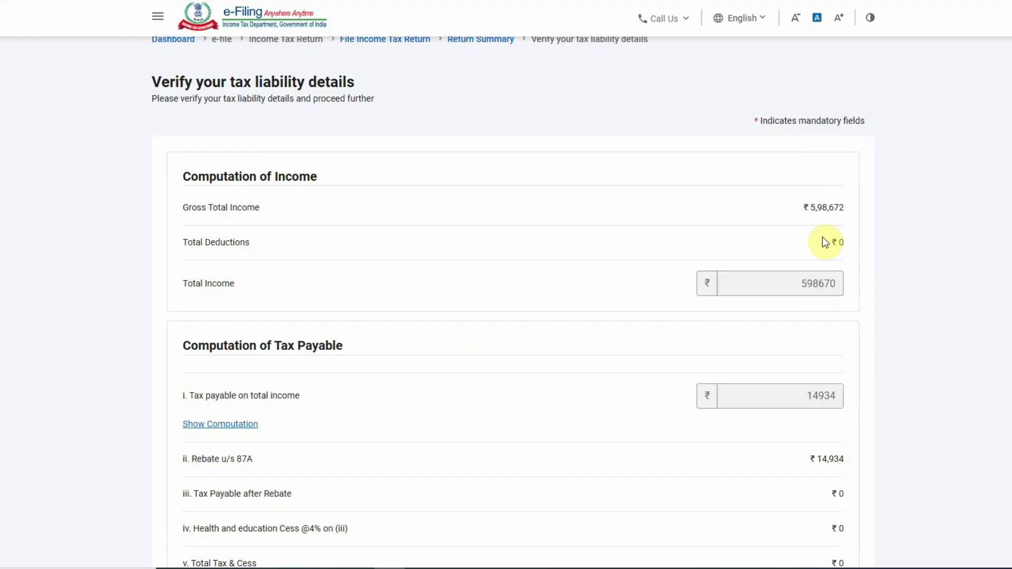
scroll(707, 332, "down", 2)
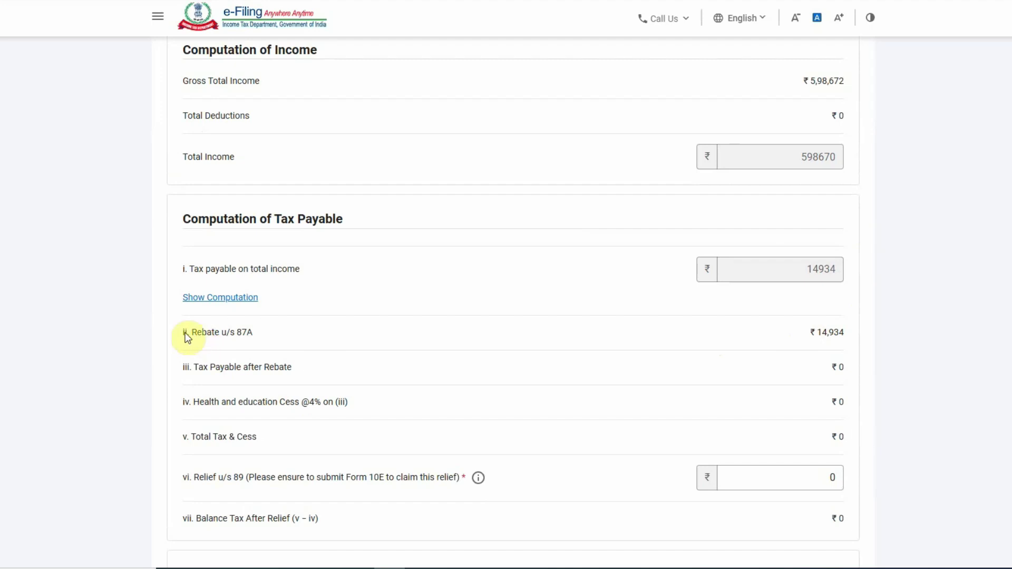
left_click_drag(184, 332, 300, 333)
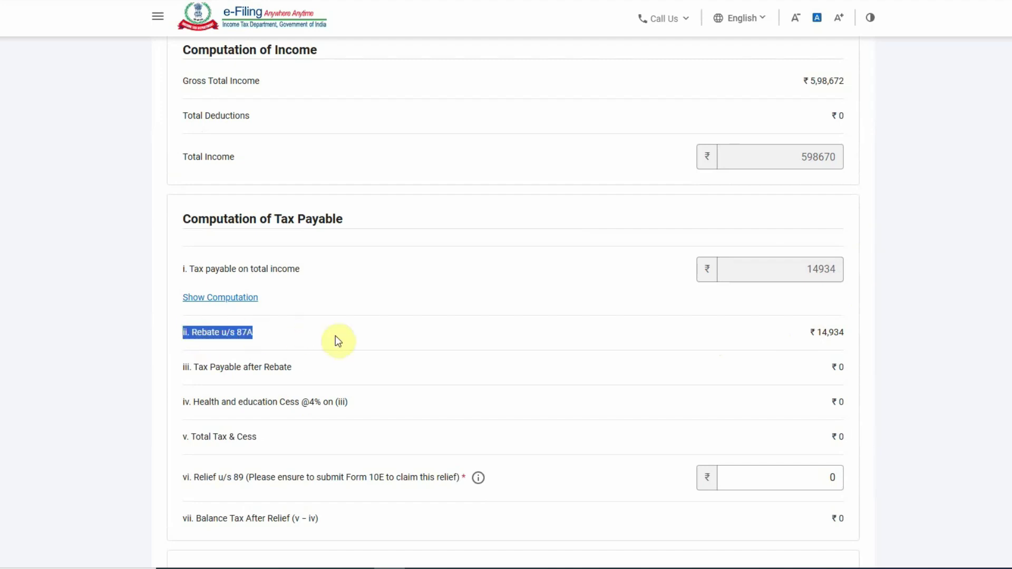
left_click_drag(378, 334, 507, 346)
- Review the remaining computation sections and confirm the ₹0 tax liability
scroll(748, 333, "down", 5)
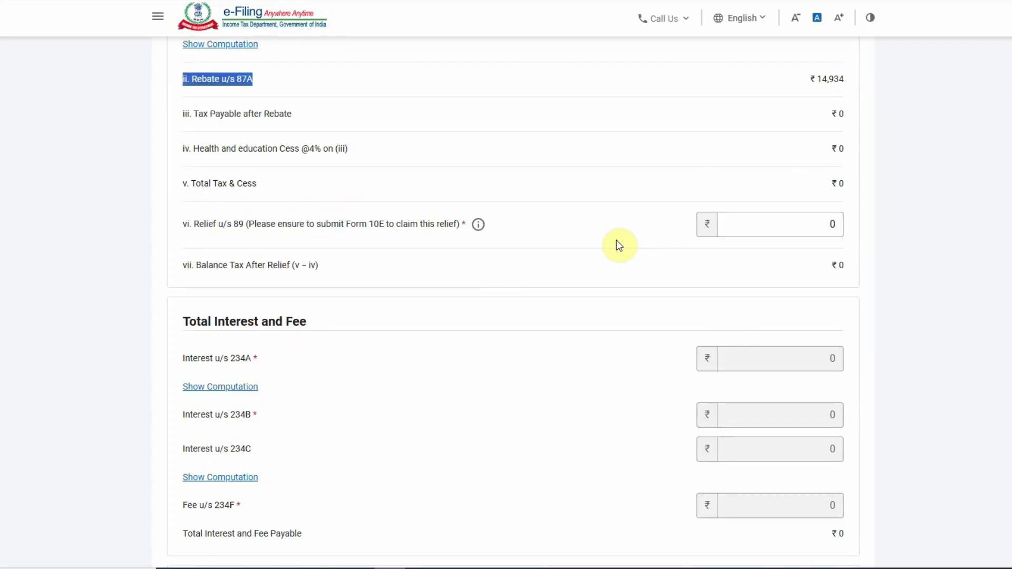
scroll(621, 247, "up", 4)
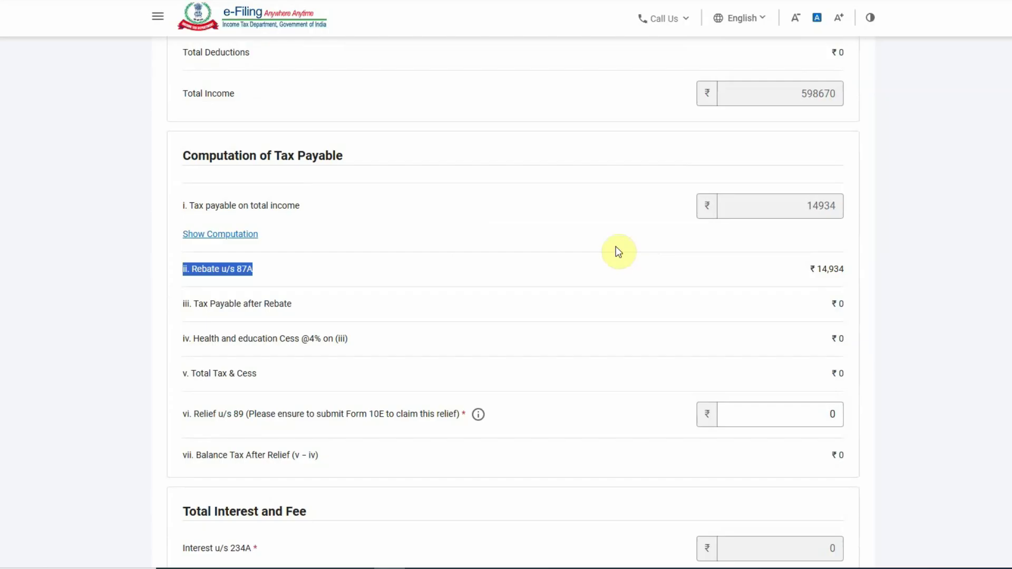
scroll(553, 321, "down", 8)
scroll(346, 351, "up", 1)
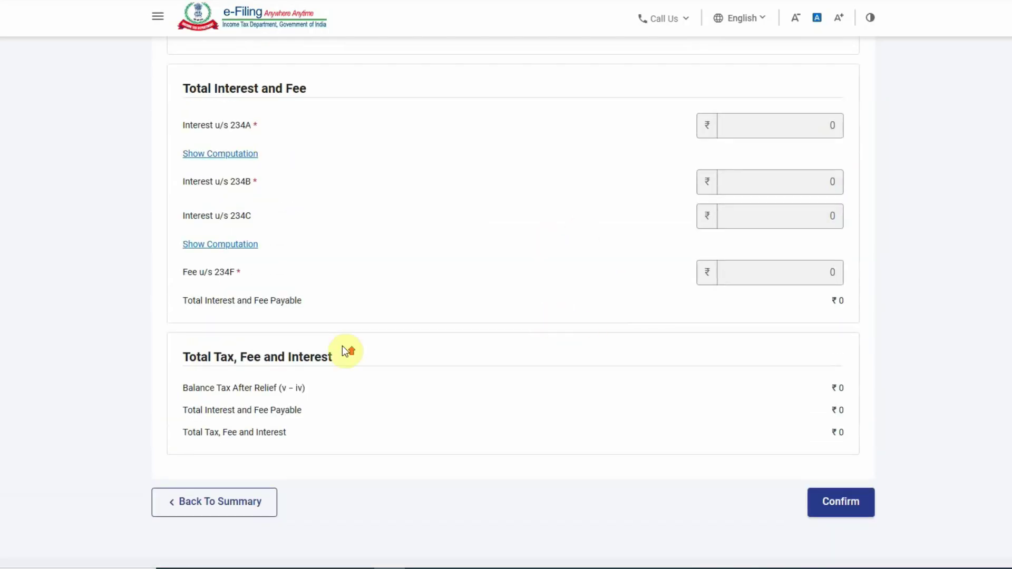
scroll(345, 351, "up", 15)
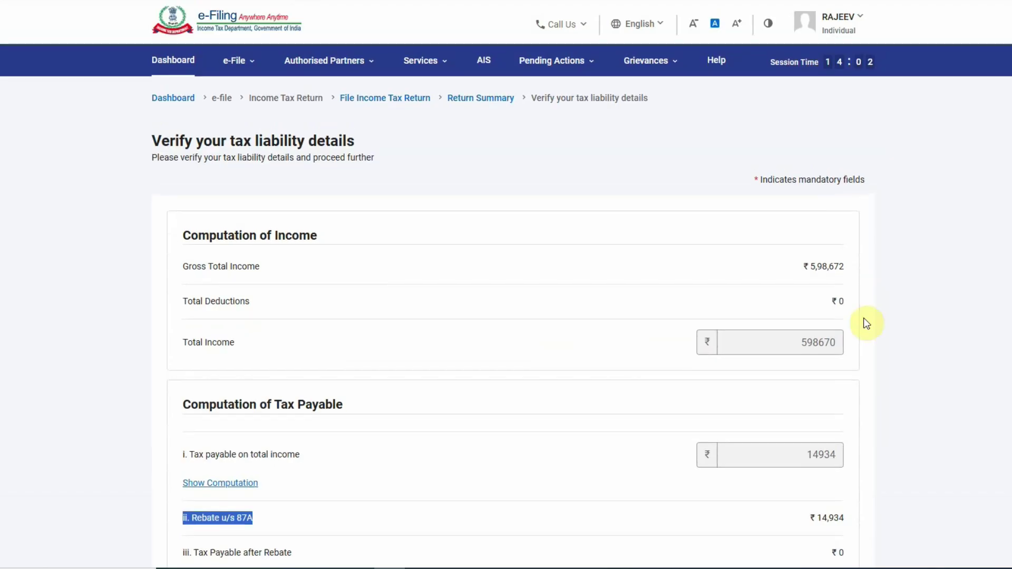
scroll(844, 322, "down", 11)
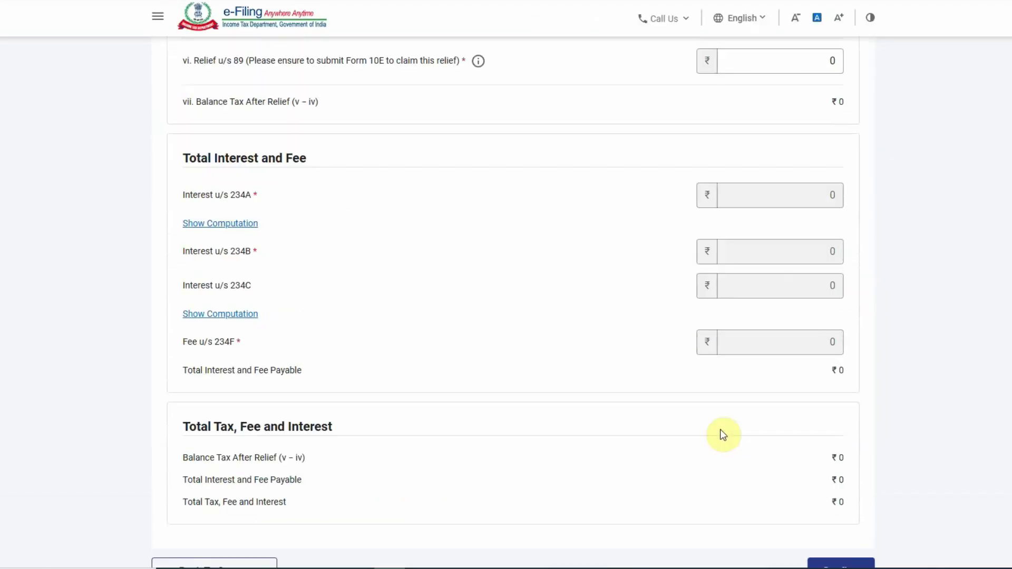
scroll(724, 435, "up", 2)
scroll(727, 378, "down", 1)
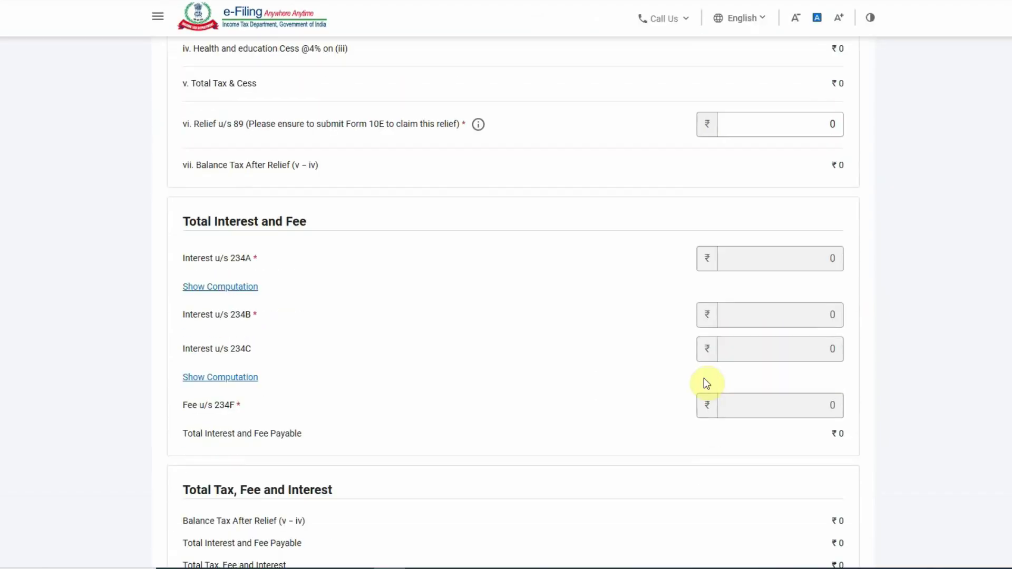
scroll(704, 379, "down", 3)
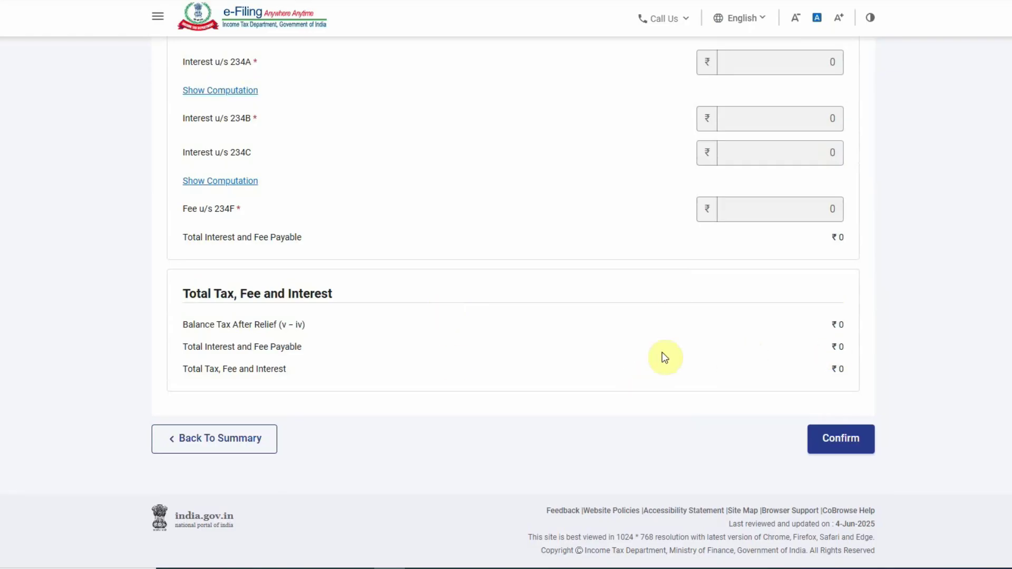
scroll(449, 360, "up", 1)
scroll(449, 360, "up", 2)
scroll(448, 360, "down", 2)
scroll(543, 348, "up", 2)
scroll(540, 344, "up", 4)
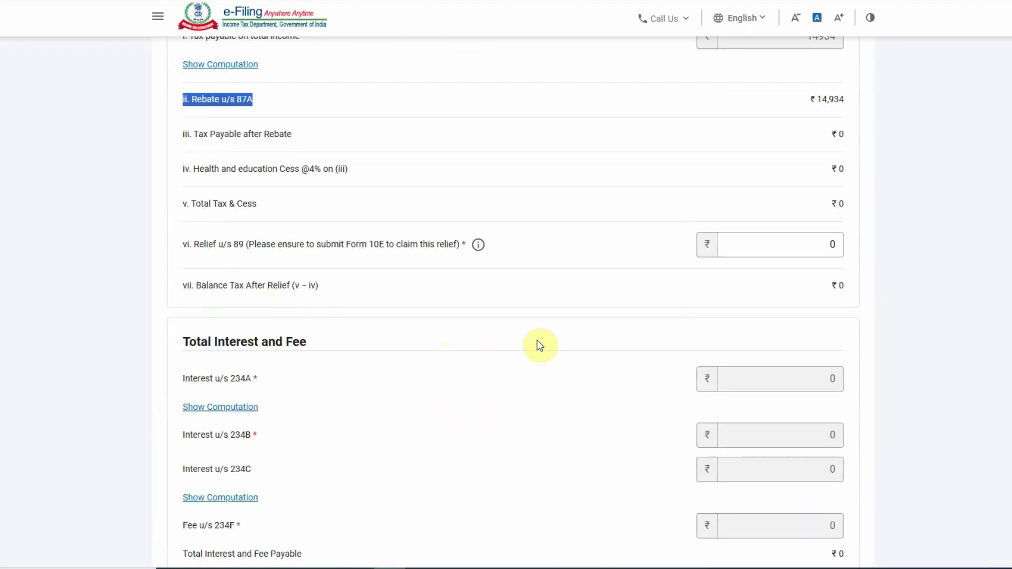
scroll(540, 346, "down", 2)
scroll(309, 374, "down", 2)
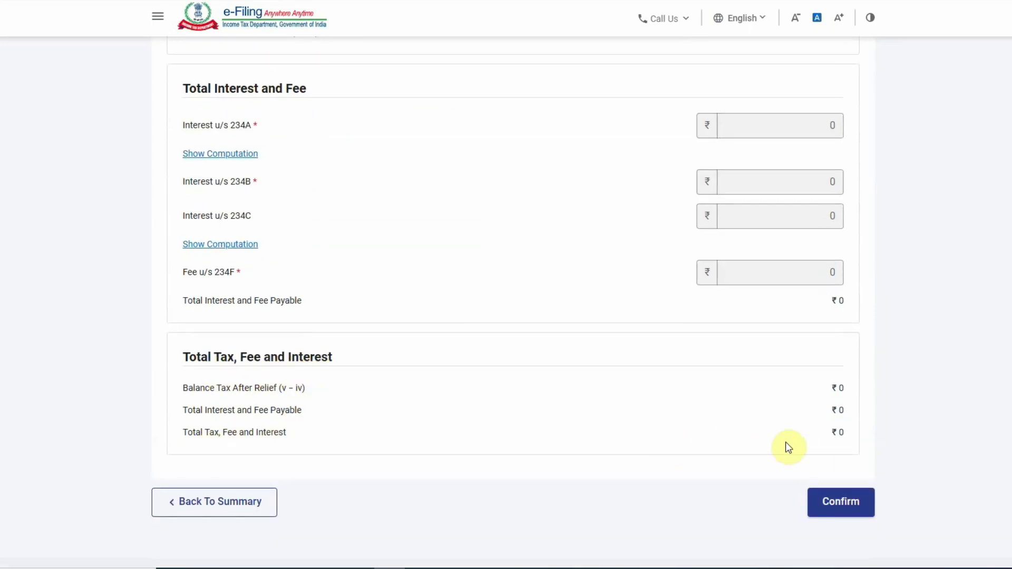
scroll(651, 402, "up", 7)
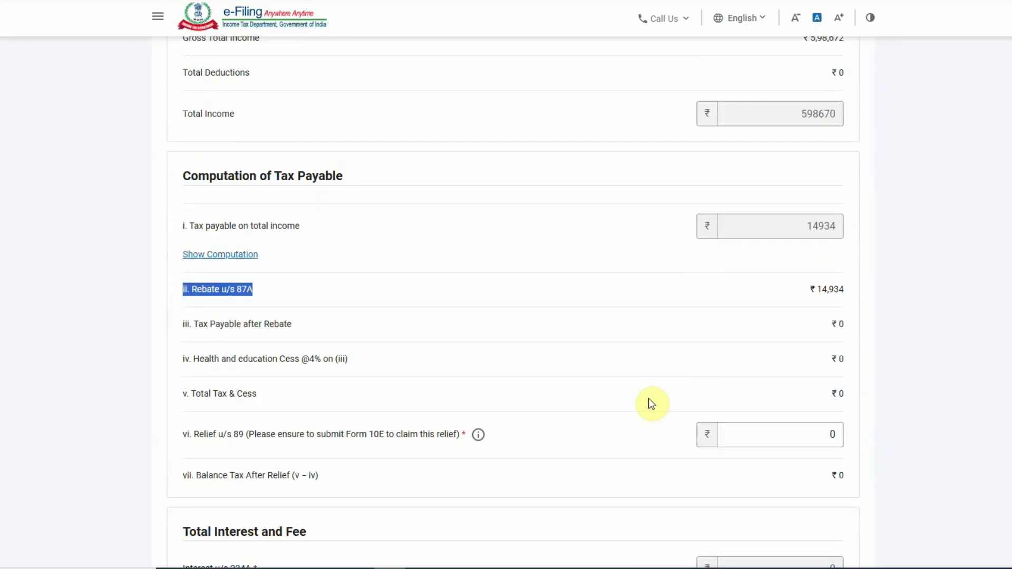
scroll(652, 404, "up", 4)
scroll(646, 402, "down", 5)
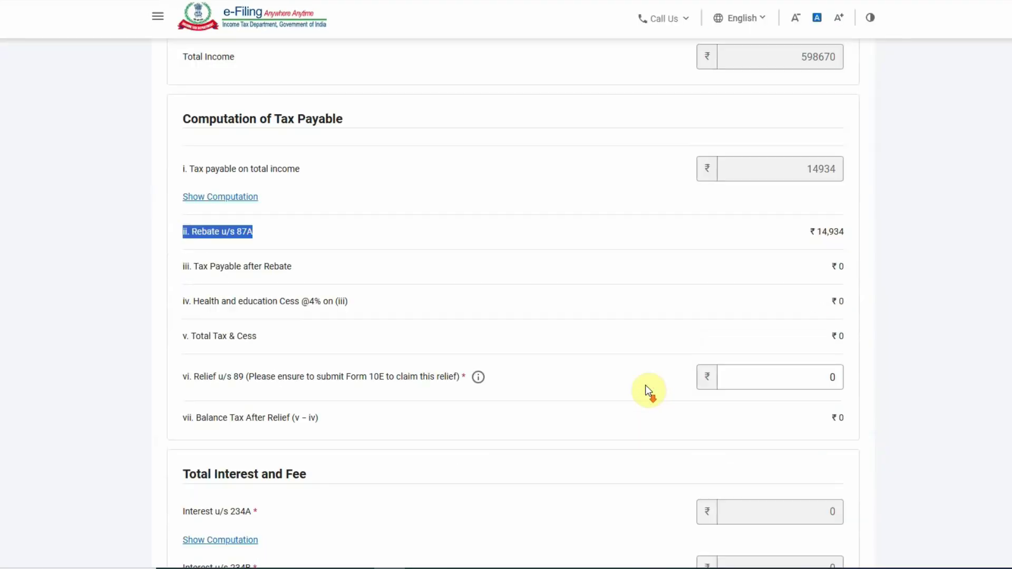
scroll(648, 388, "down", 8)
left_click(850, 436)
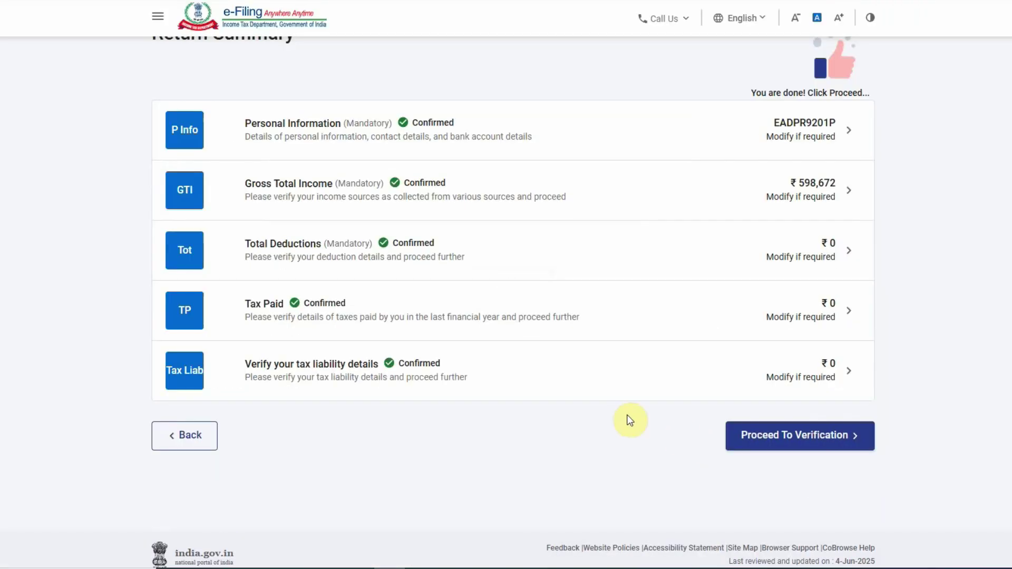
- Check the tax summary shows ₹0 Total Amount Payable, then proceed to Preview and Submit
left_click(818, 443)
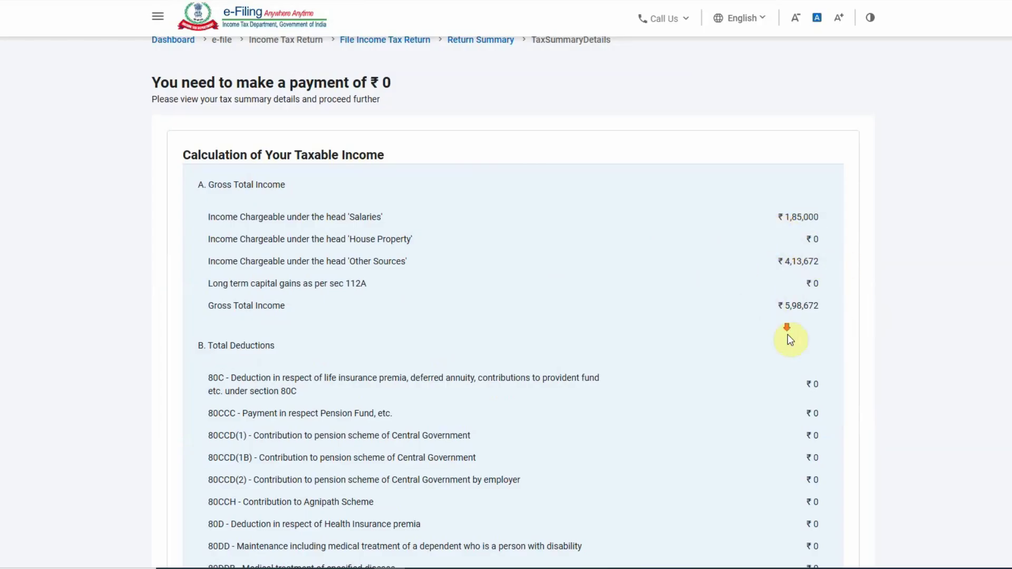
scroll(770, 327, "down", 6)
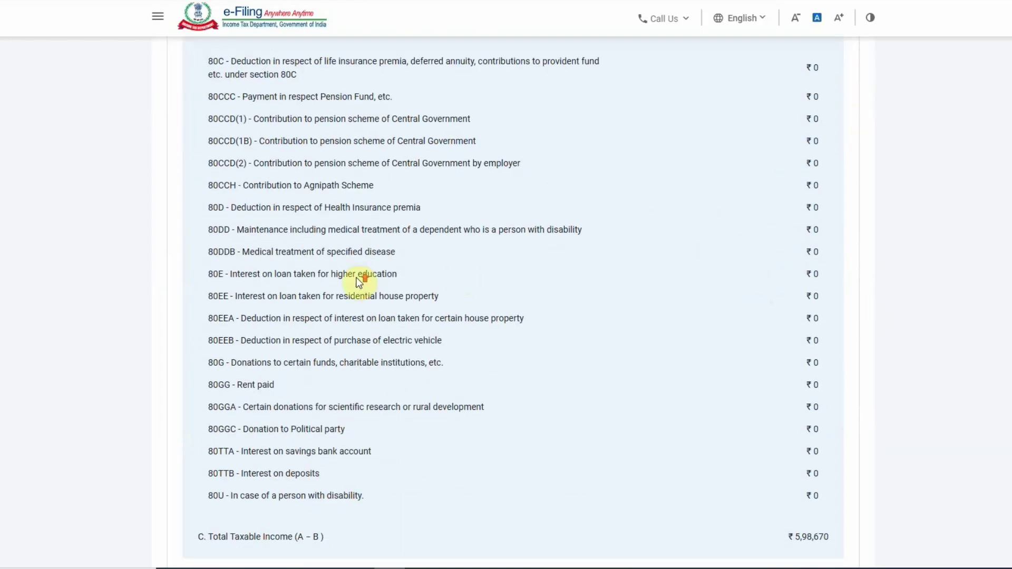
scroll(338, 275, "up", 4)
scroll(418, 279, "down", 10)
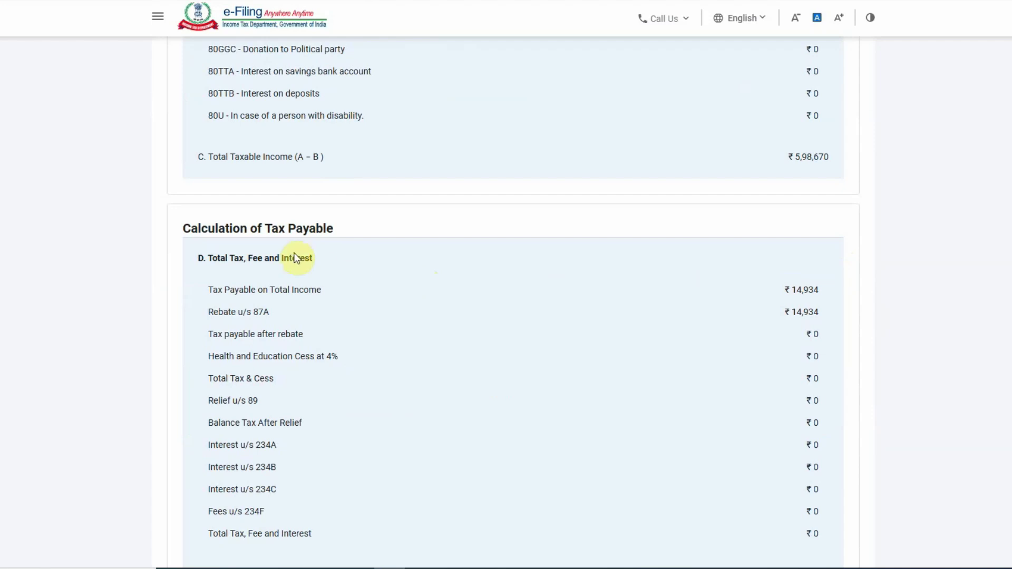
scroll(785, 364, "down", 8)
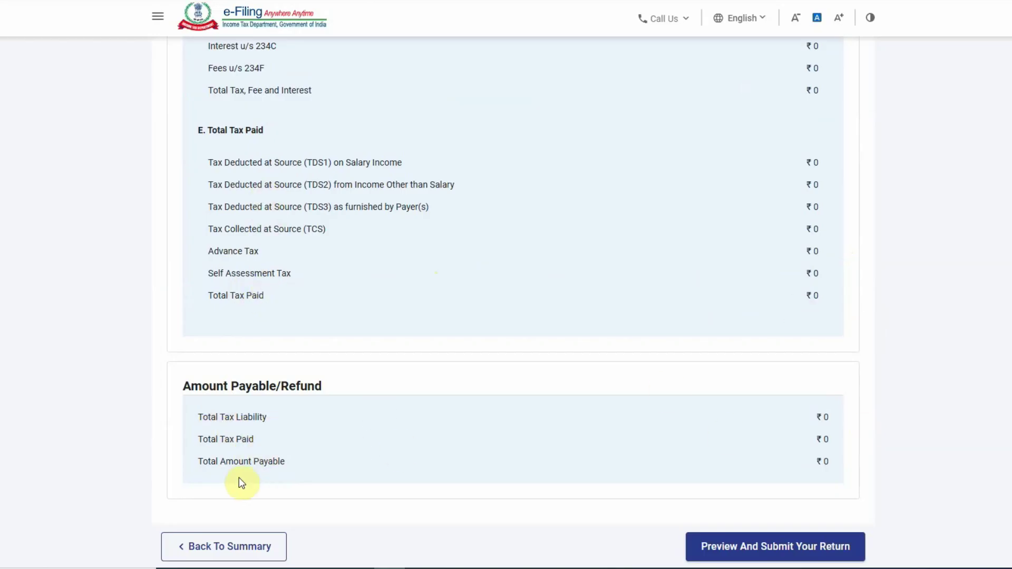
scroll(820, 462, "down", 2)
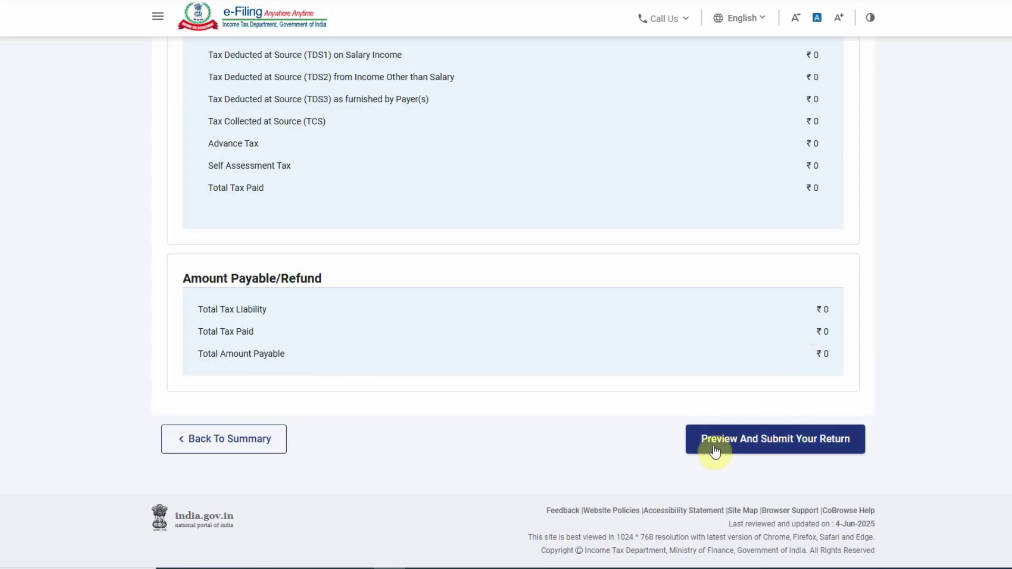
left_click(823, 446)
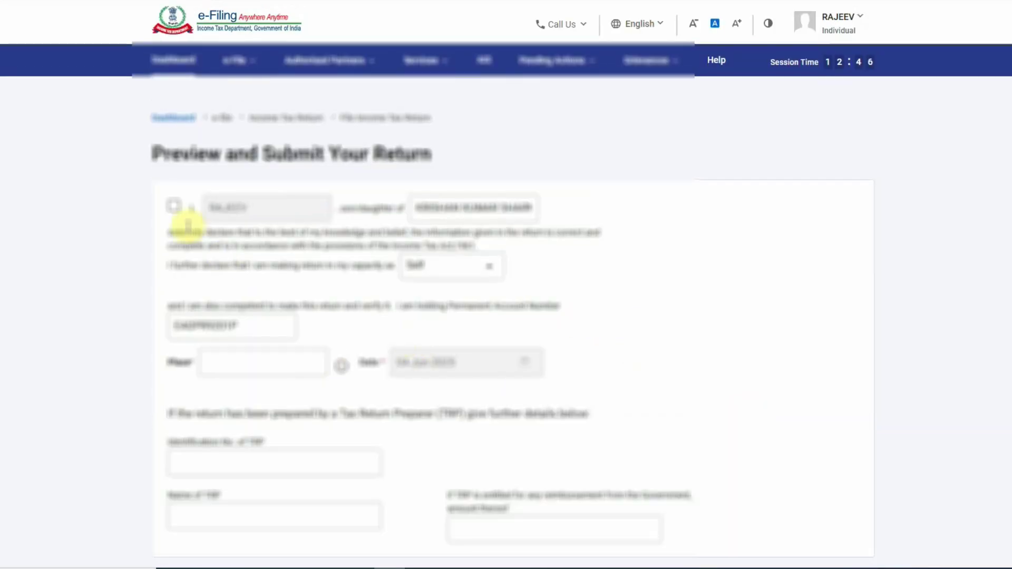
- Enter the place of filing in the declaration's Place field
scroll(371, 286, "down", 3)
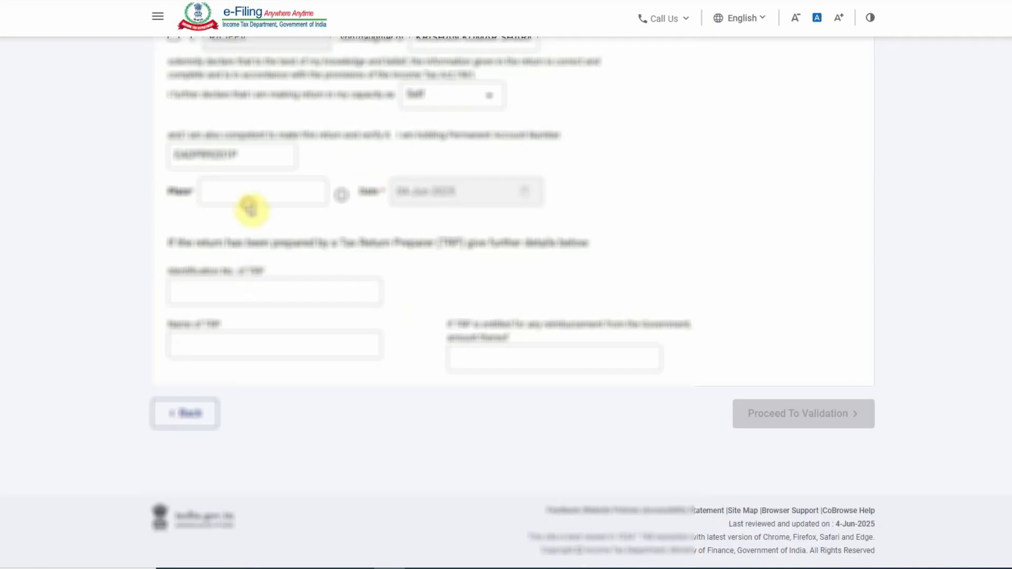
left_click(249, 195)
type("AMRIT")
key("BackSpace")
key("BackSpace")
type("i")
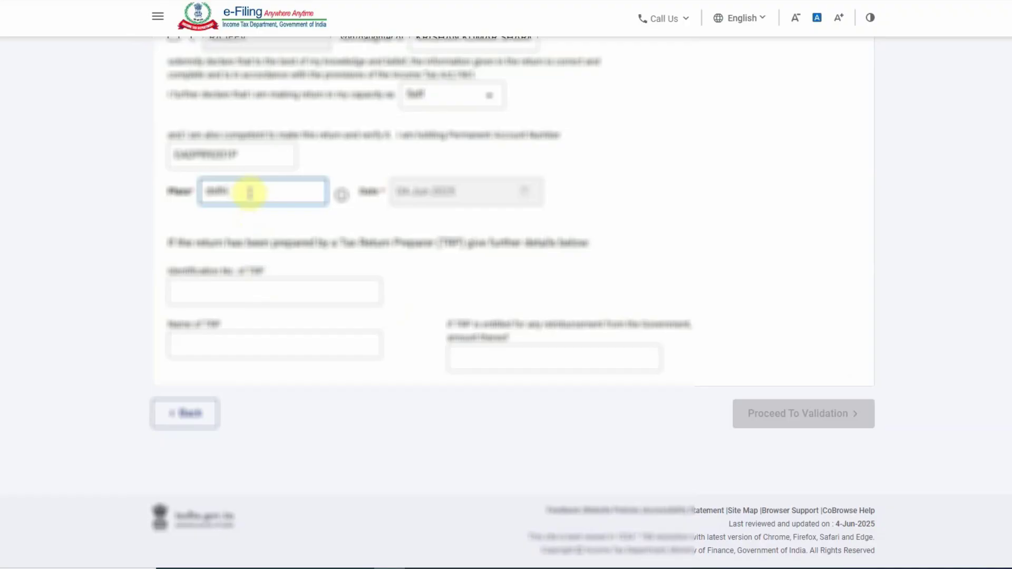
left_click(388, 265)
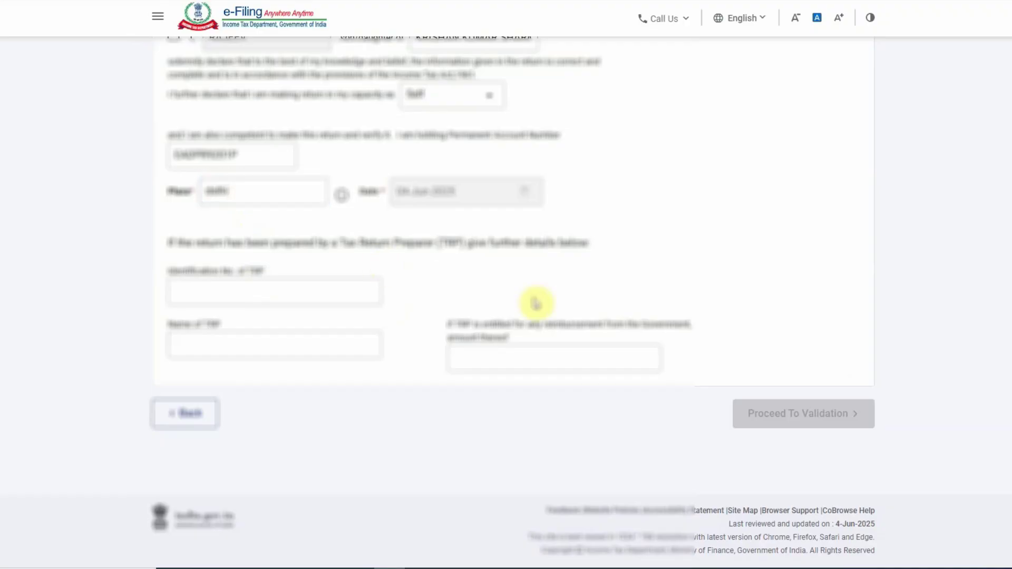
- Accept the verification declaration and run ITR1 internal validation
scroll(470, 291, "up", 3)
scroll(469, 299, "down", 2)
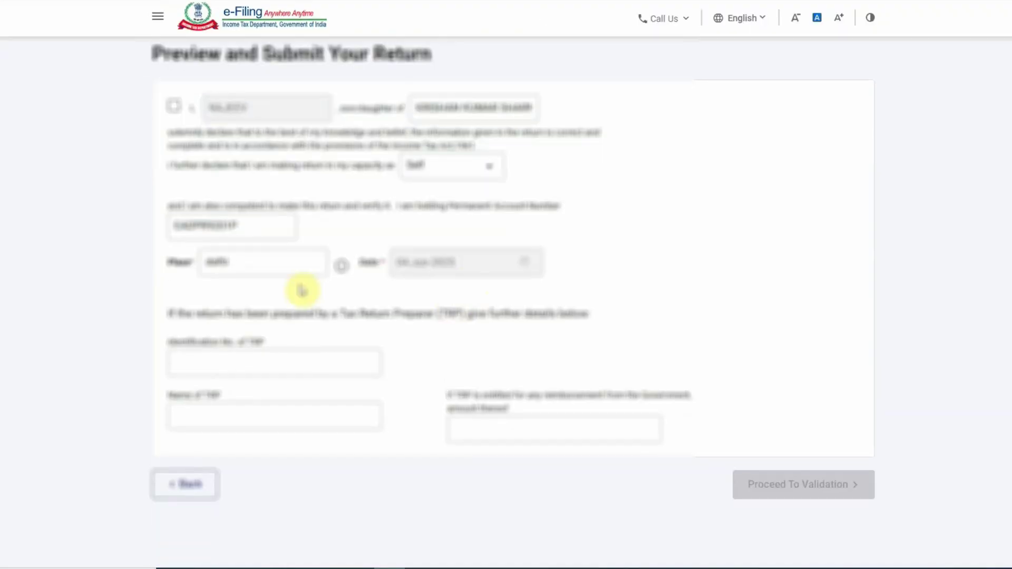
left_click(175, 103)
scroll(400, 388, "down", 2)
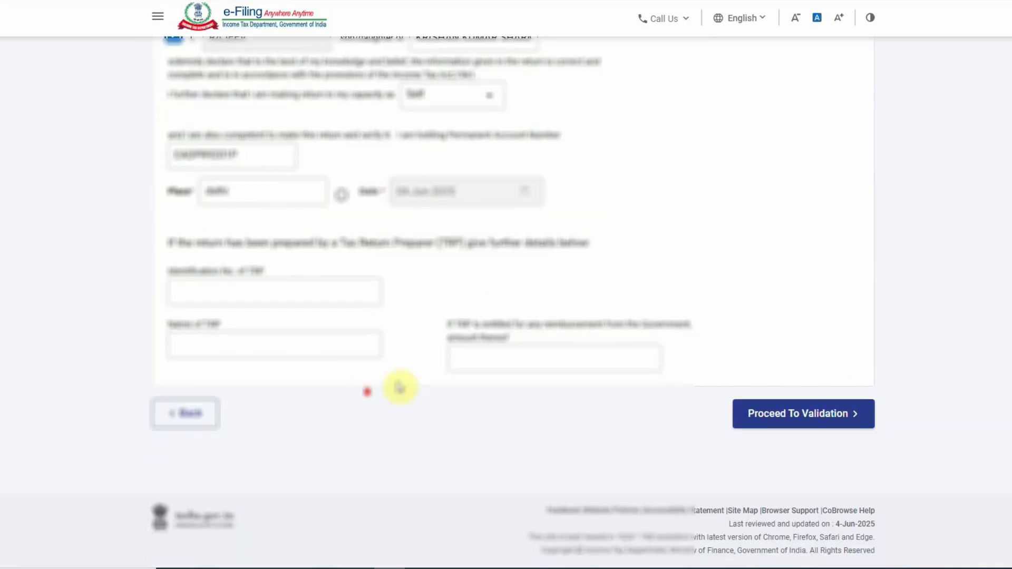
left_click(820, 415)
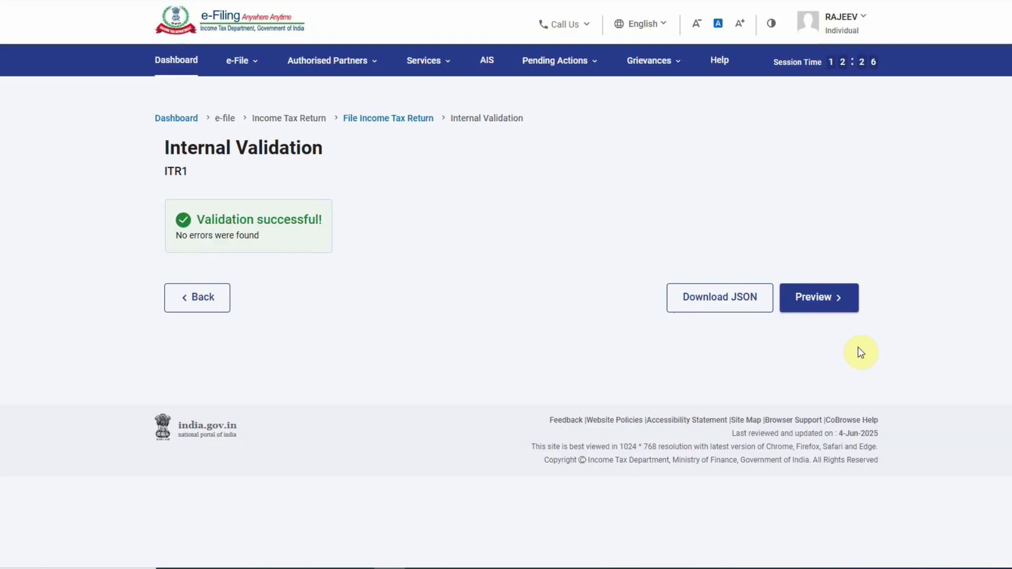
- Review the return preview and pass upload validation
left_click(823, 300)
scroll(757, 357, "down", 7)
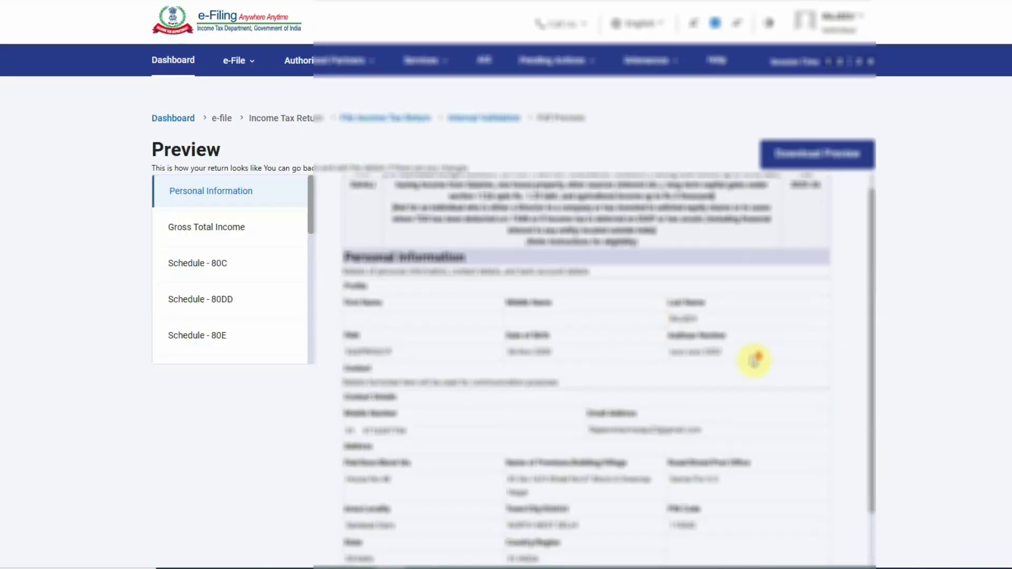
scroll(764, 296, "down", 2)
scroll(750, 310, "up", 4)
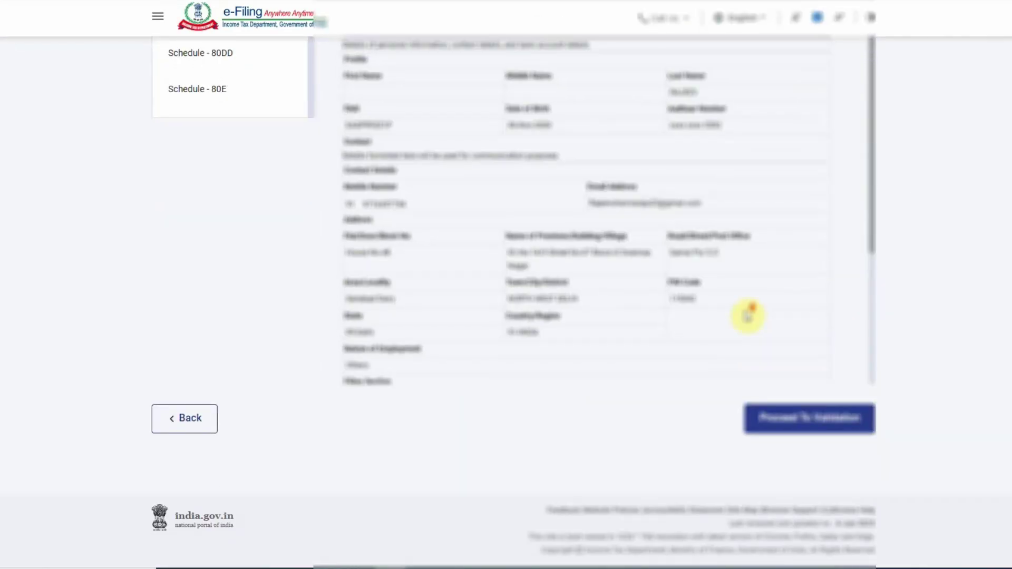
scroll(786, 311, "up", 3)
scroll(797, 304, "down", 6)
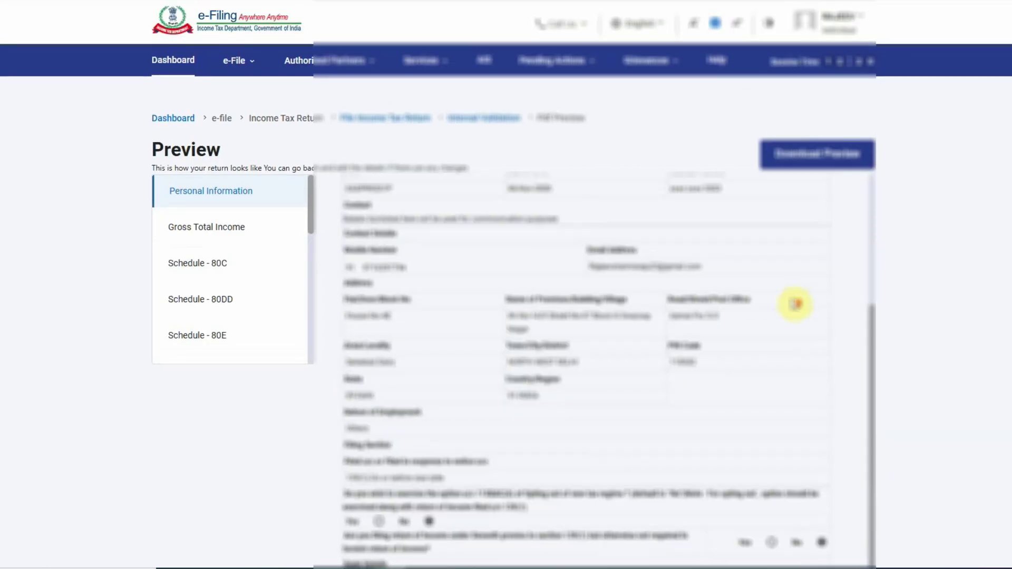
left_click(846, 422)
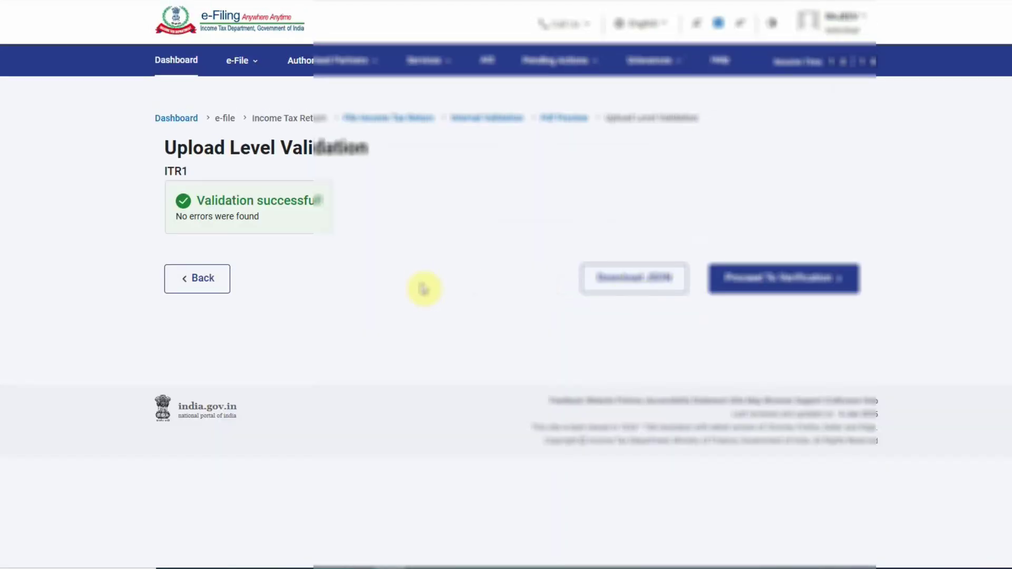
- Choose to e-verify the return now using Aadhaar OTP
left_click(827, 280)
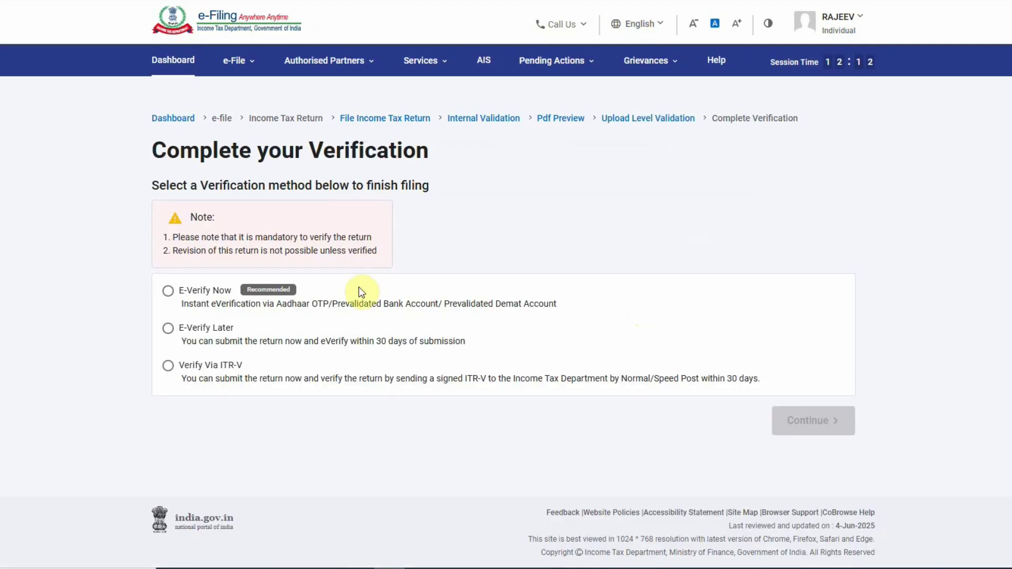
left_click(169, 293)
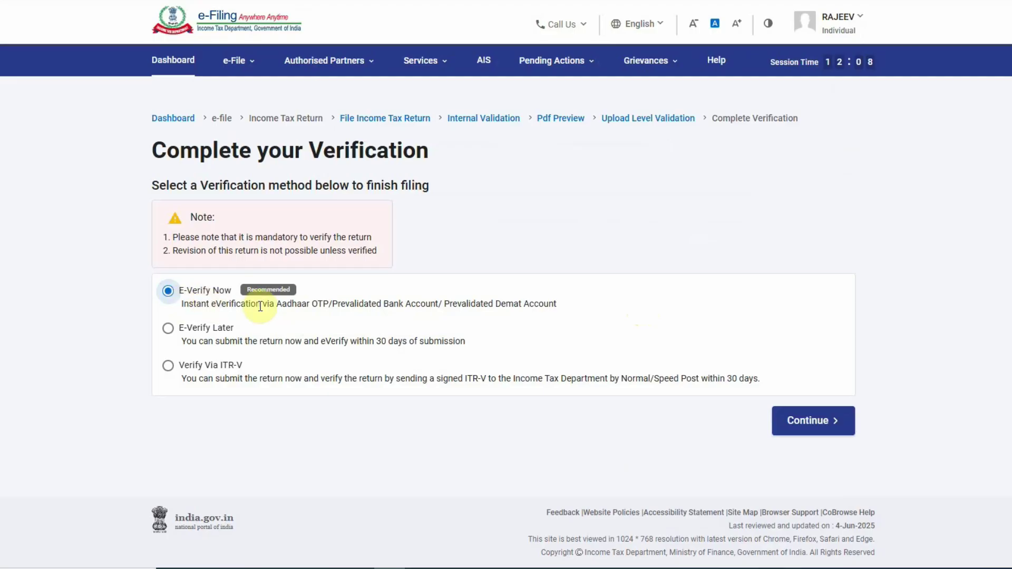
left_click(809, 421)
scroll(257, 362, "down", 4)
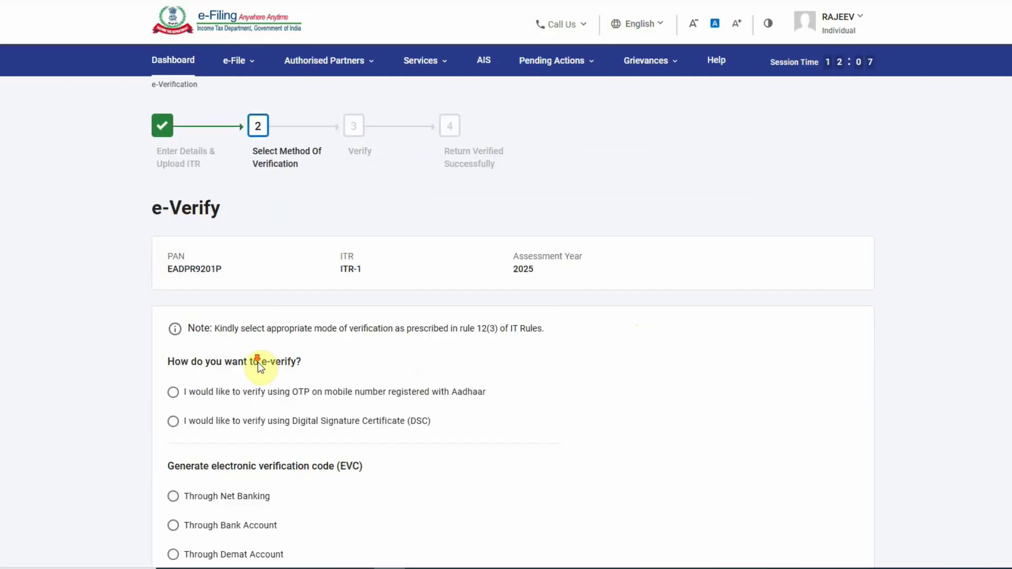
left_click(314, 178)
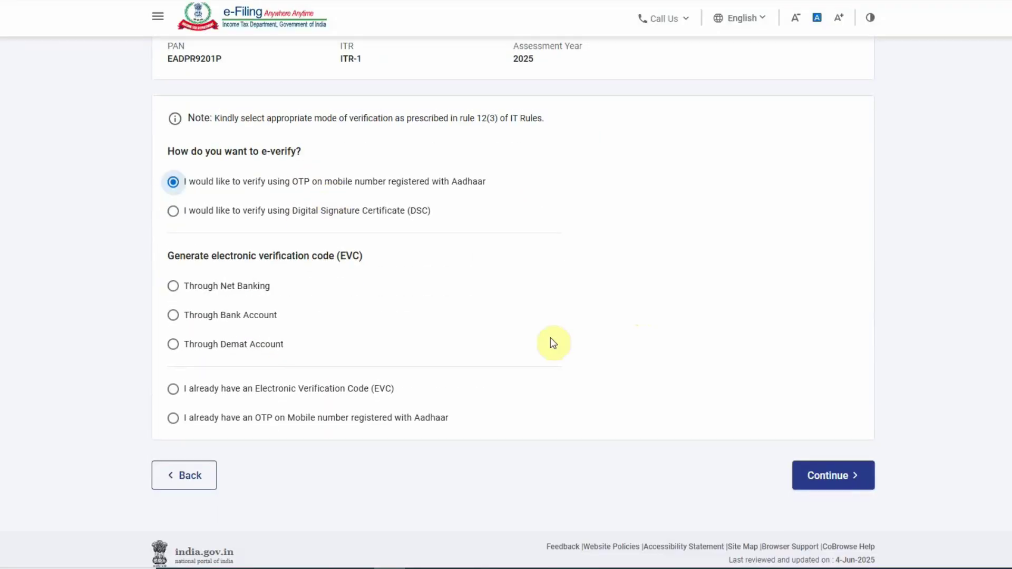
left_click(806, 475)
- Agree to Aadhaar validation, generate the OTP and start entering the received code
left_click(423, 316)
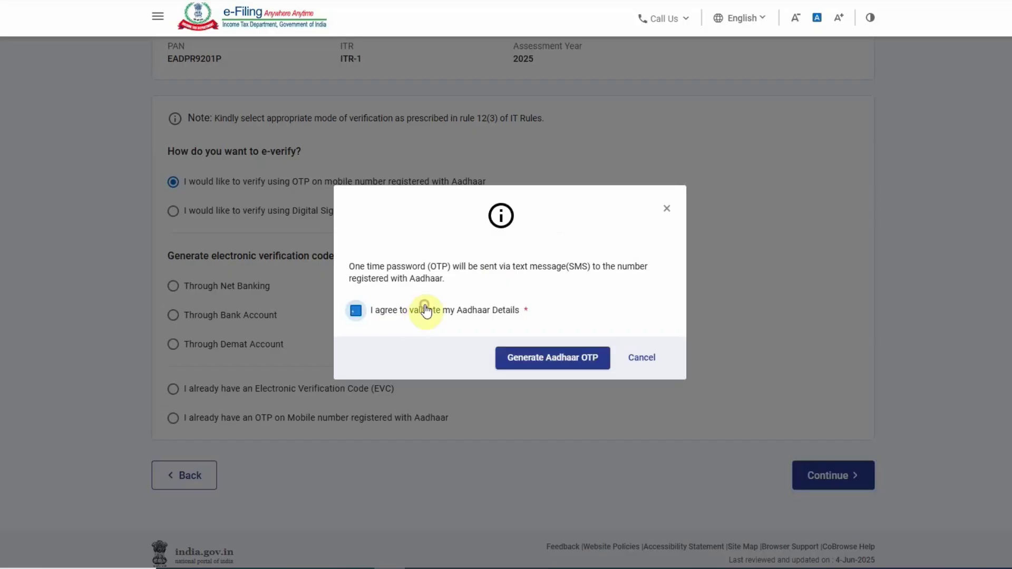
left_click(567, 370)
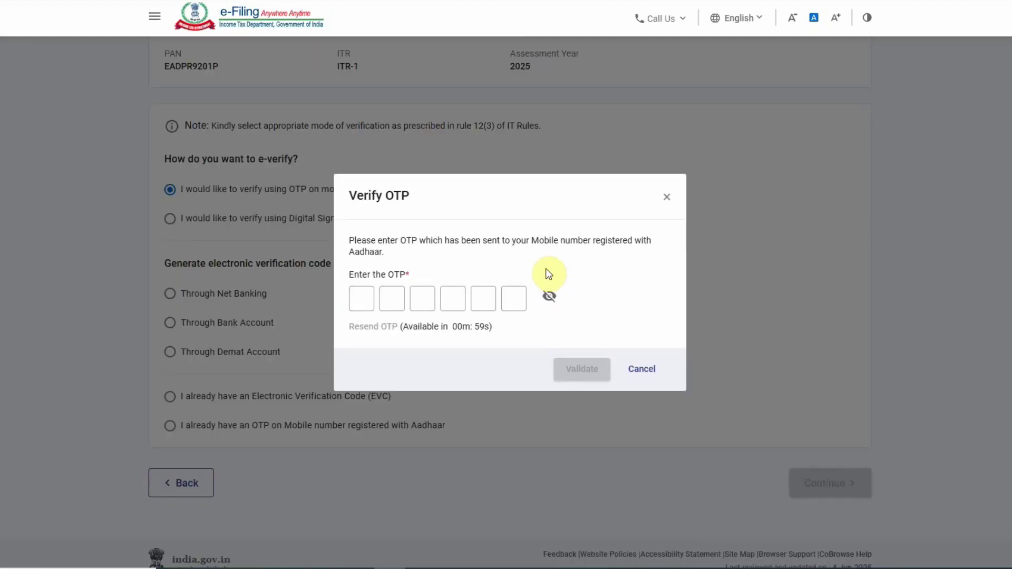
left_click(362, 298)
left_click(363, 287)
type("•••••")
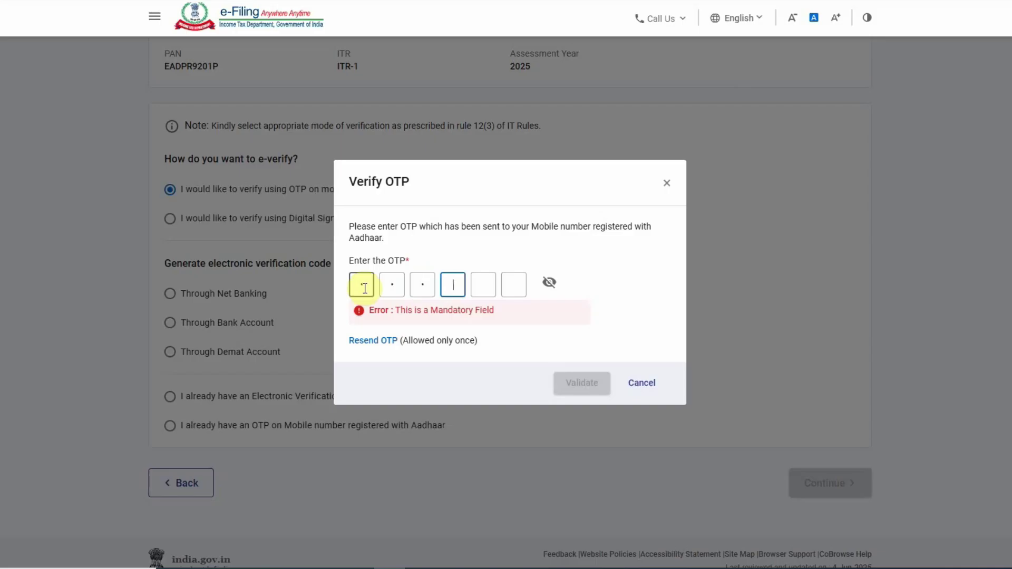
type("•")
- Validate the Aadhaar OTP and submit the return
left_click(583, 368)
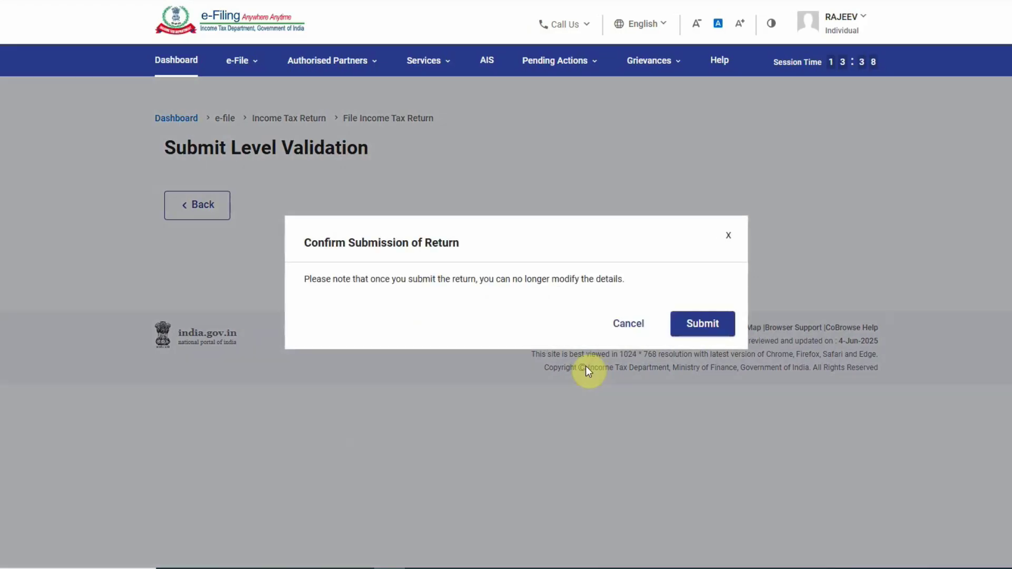
left_click(703, 323)
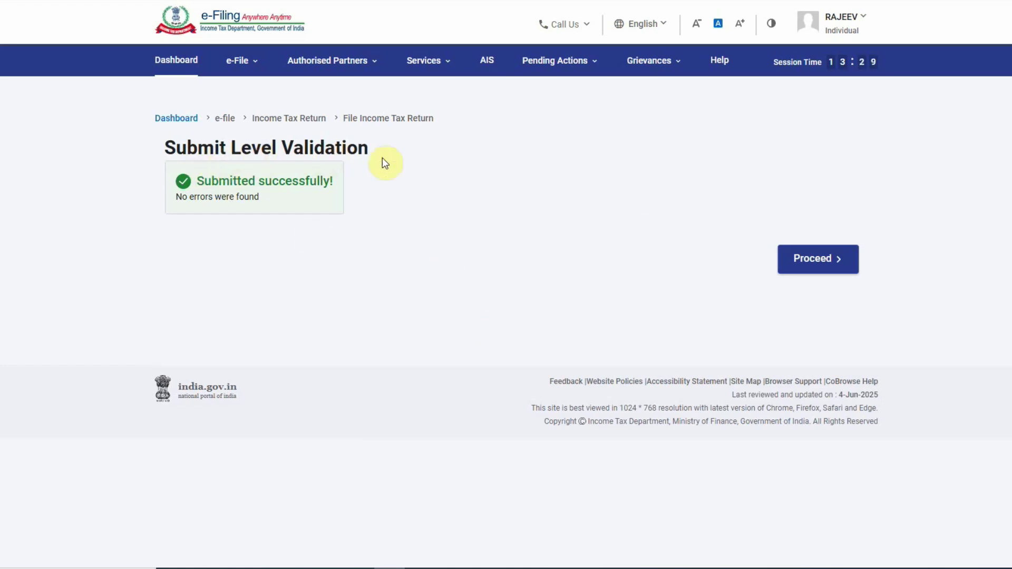
left_click(819, 269)
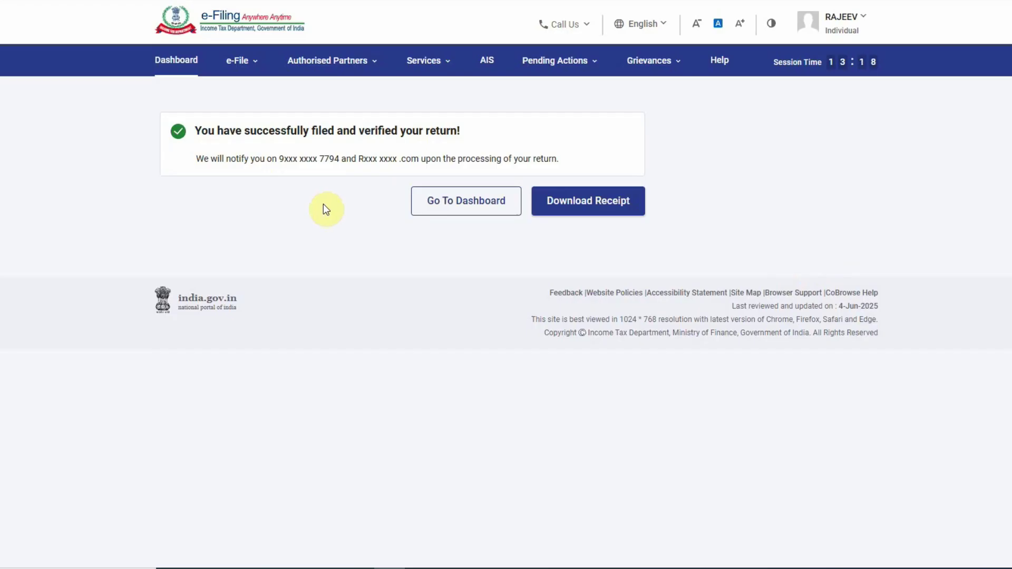
- Download the ITR acknowledgement receipt and look over the PDF
left_click(571, 203)
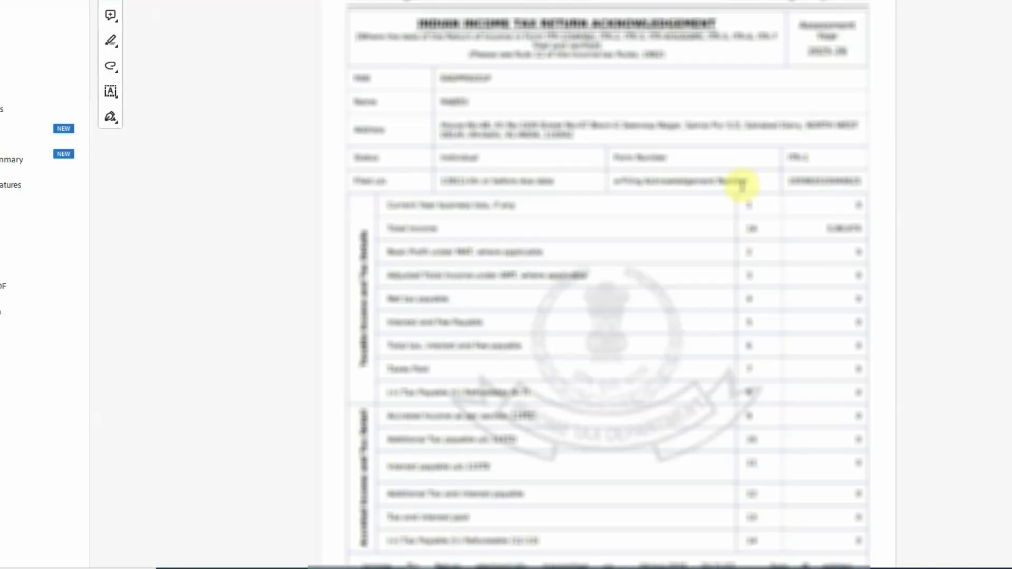
scroll(783, 293, "down", 4)
scroll(780, 285, "up", 4)
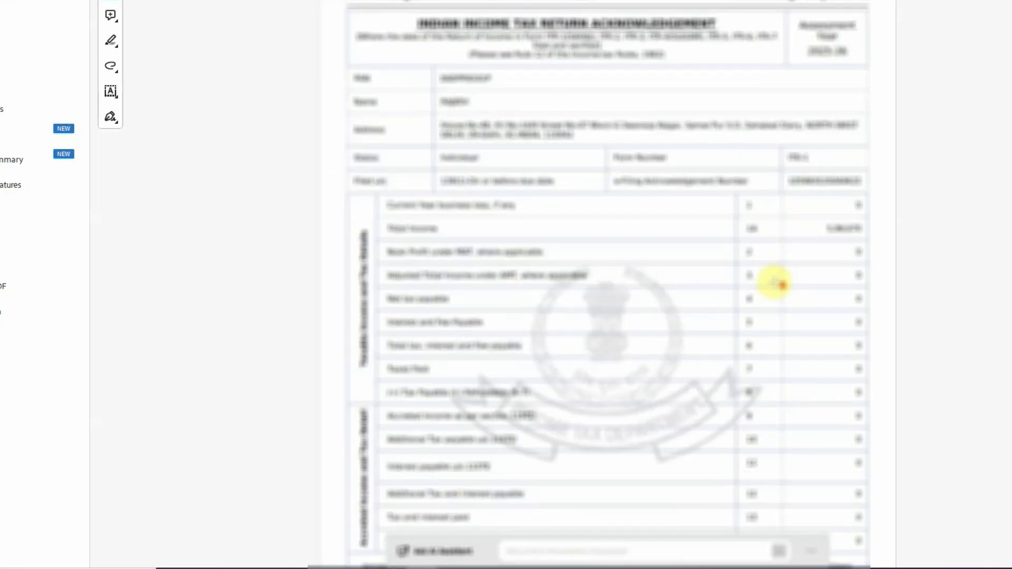
scroll(775, 282, "down", 4)
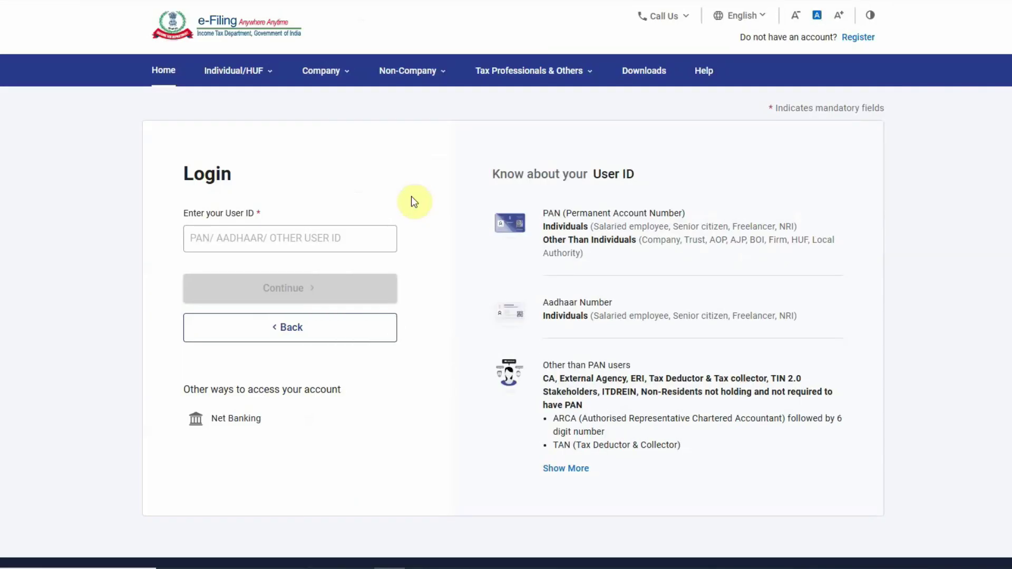